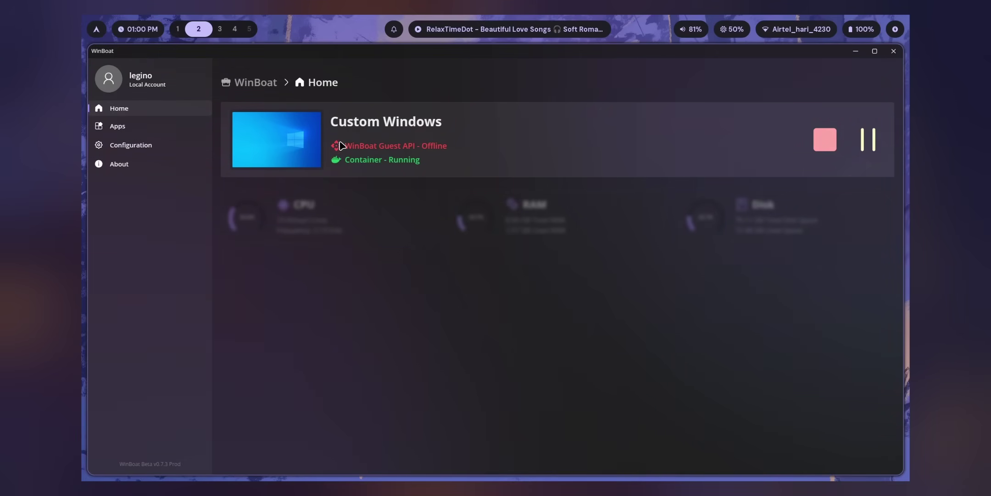
# Launch the Windows Desktop session and search the web for 'krunker' in Edge
pyautogui.click(151, 125)
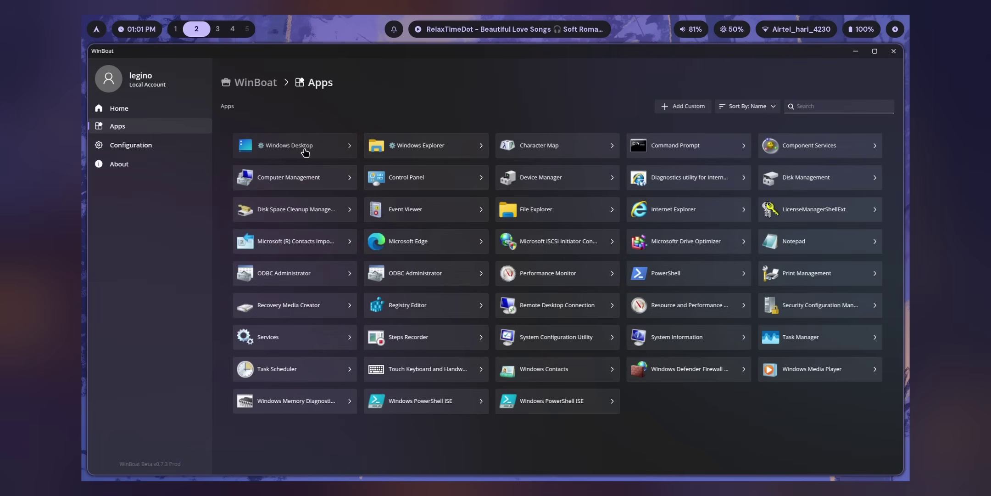
pyautogui.click(304, 149)
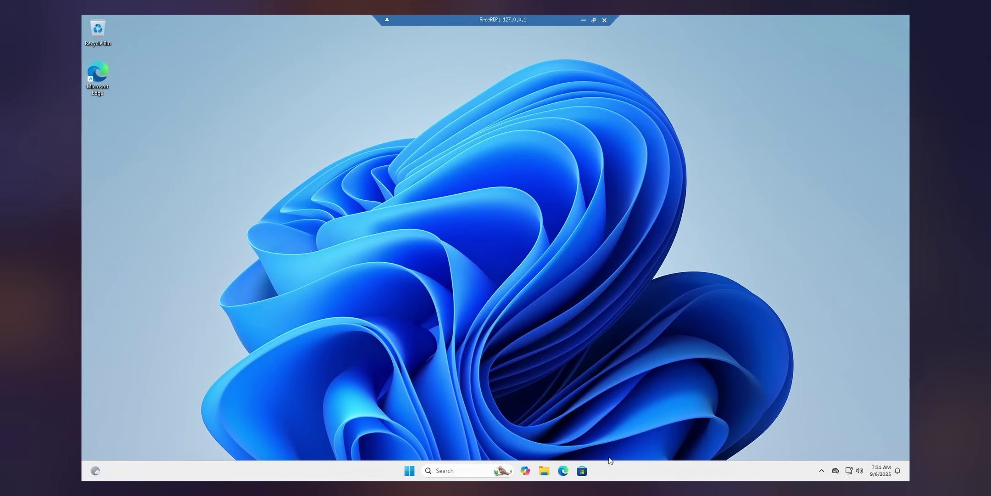
pyautogui.click(563, 471)
pyautogui.write('krunker')
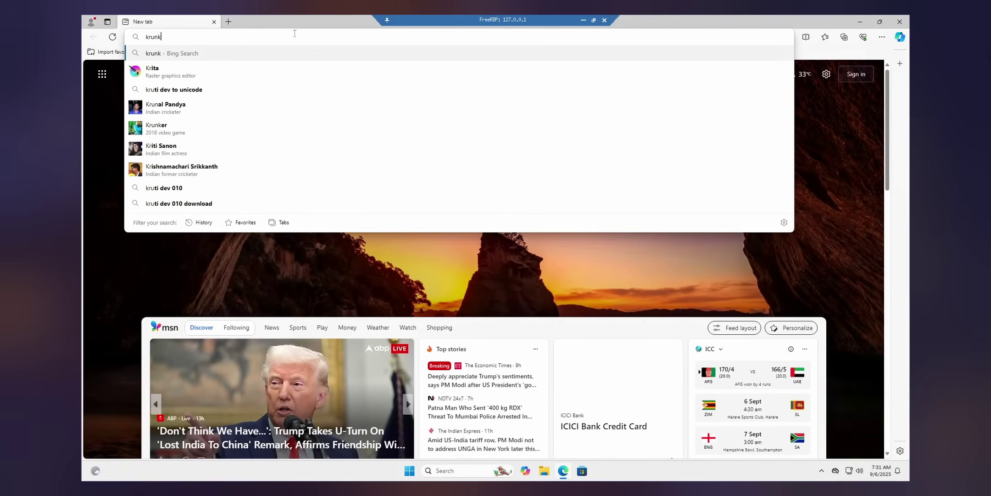
pyautogui.press('Return')
# Close Edge and check the CPU performance graph in Task Manager
pyautogui.hotkey('alt', 'F4')
pyautogui.hotkey('ctrl', 'shift', 'Escape')
pyautogui.click(129, 114)
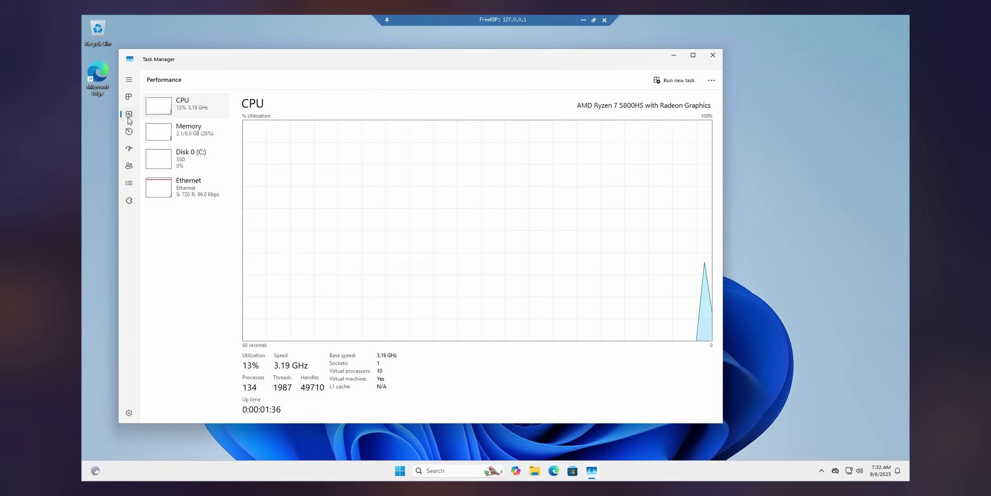
pyautogui.click(713, 55)
# Look at pending updates on Settings' Windows Update page, then end the desktop session
pyautogui.click(416, 465)
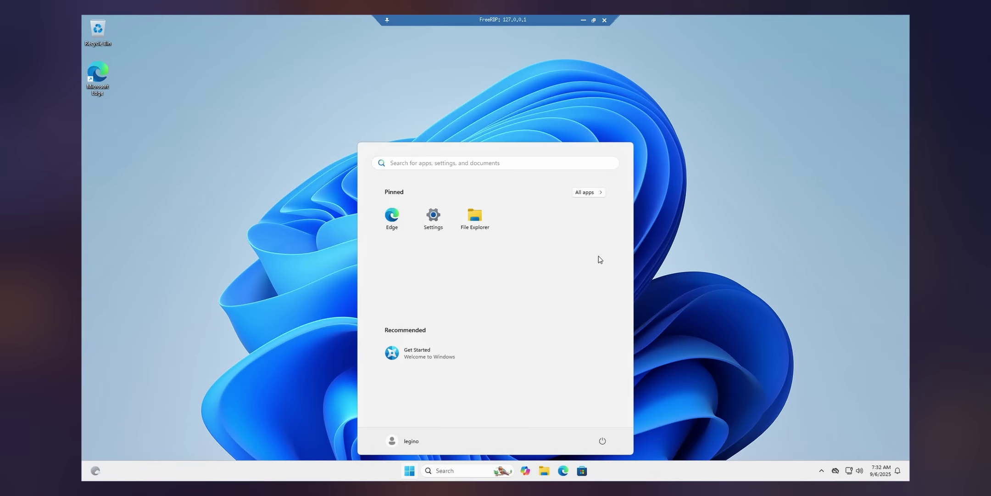
pyautogui.click(437, 228)
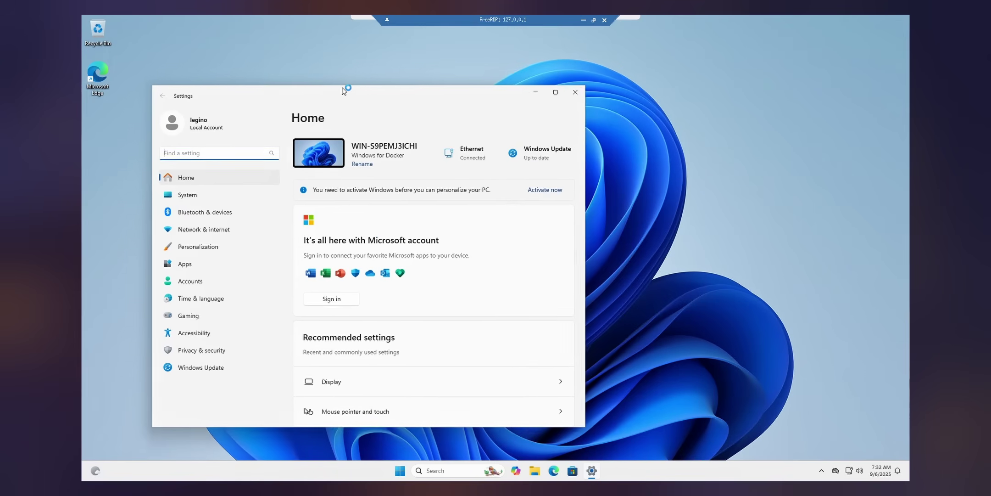
pyautogui.click(223, 364)
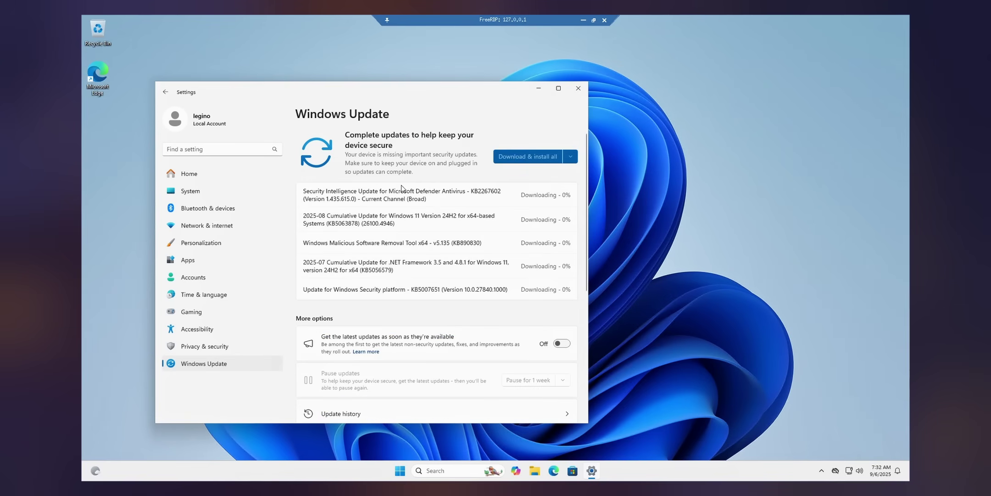
pyautogui.click(578, 88)
pyautogui.click(605, 20)
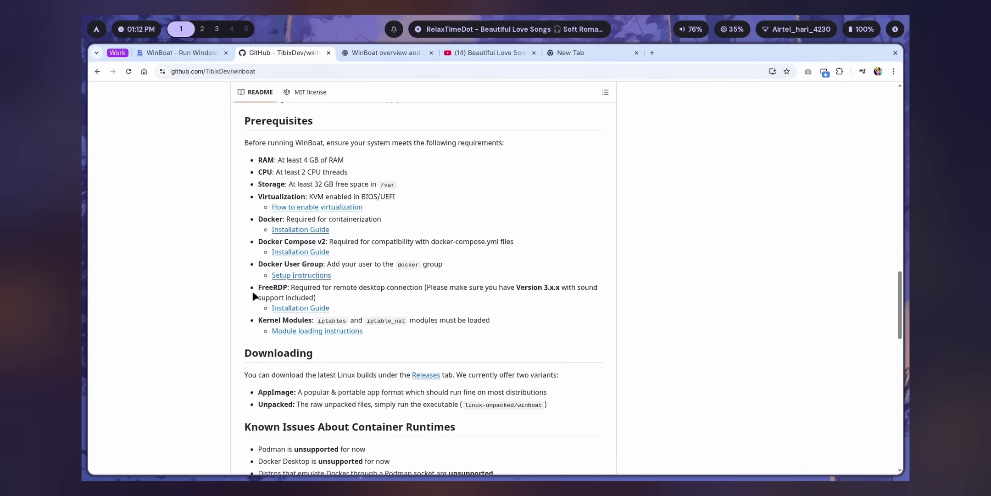
# In the WinBoat ChatGPT chat, find the pacman install command, then scroll down to the docker-group fix
pyautogui.click(386, 53)
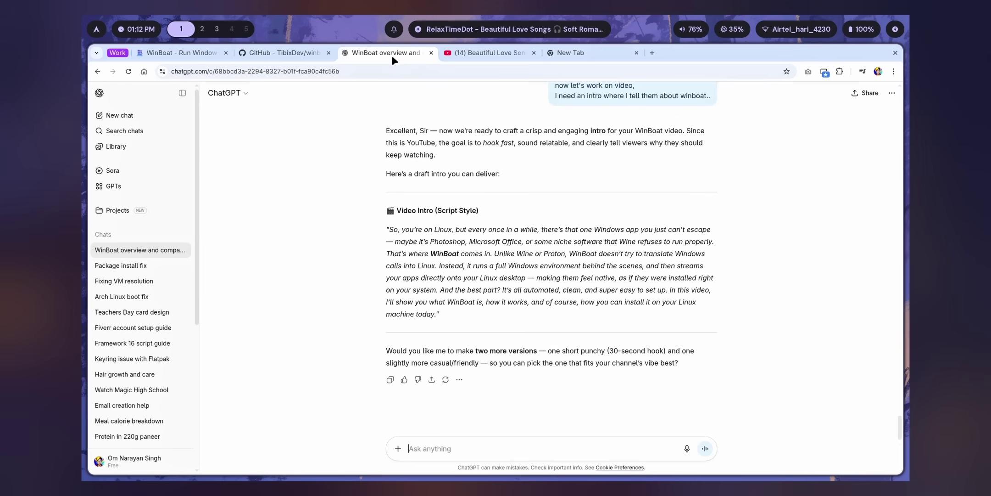
pyautogui.scroll(20, 482, 298)
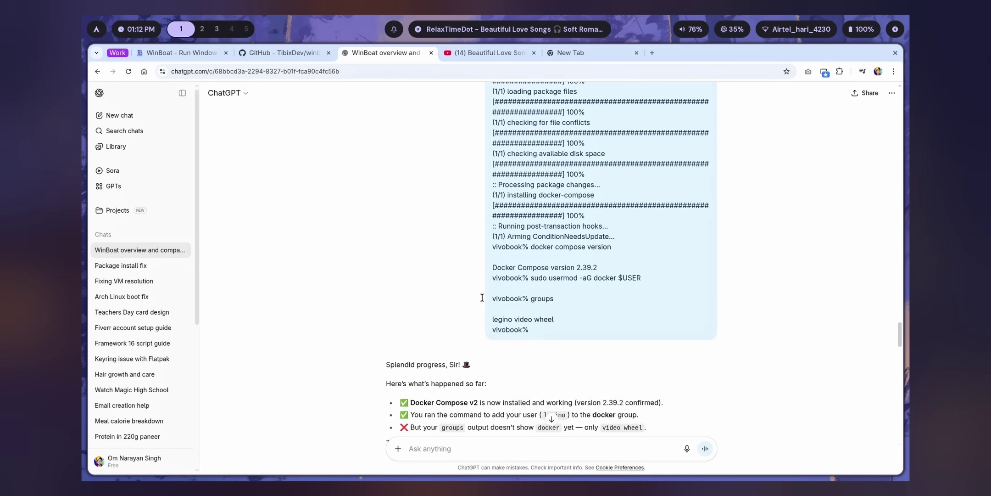
pyautogui.scroll(10, 482, 302)
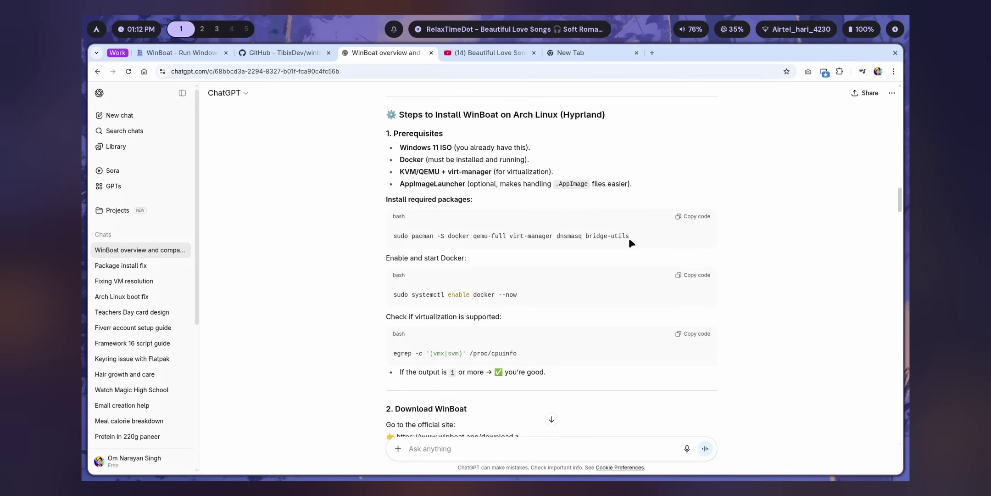
pyautogui.moveTo(629, 238); pyautogui.dragTo(392, 237)
pyautogui.click(384, 251)
pyautogui.scroll(-10, 381, 301)
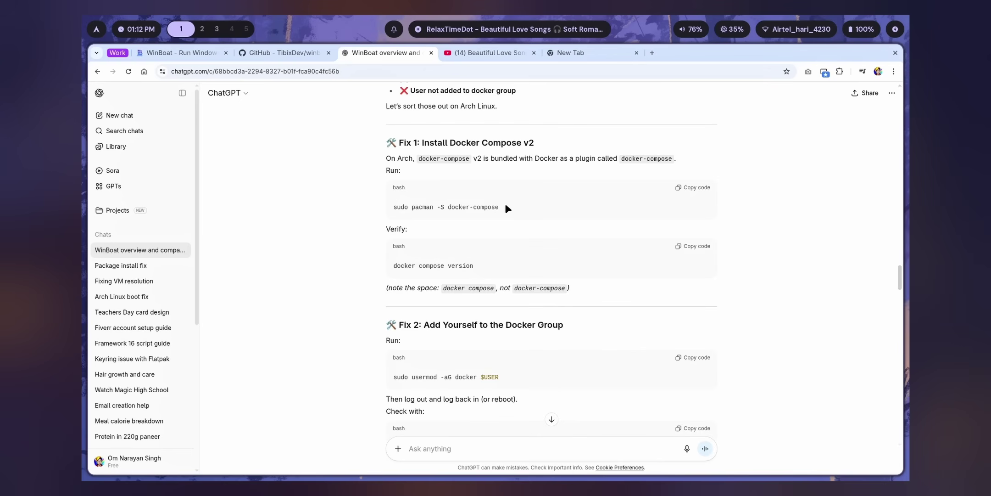
pyautogui.scroll(-5, 394, 245)
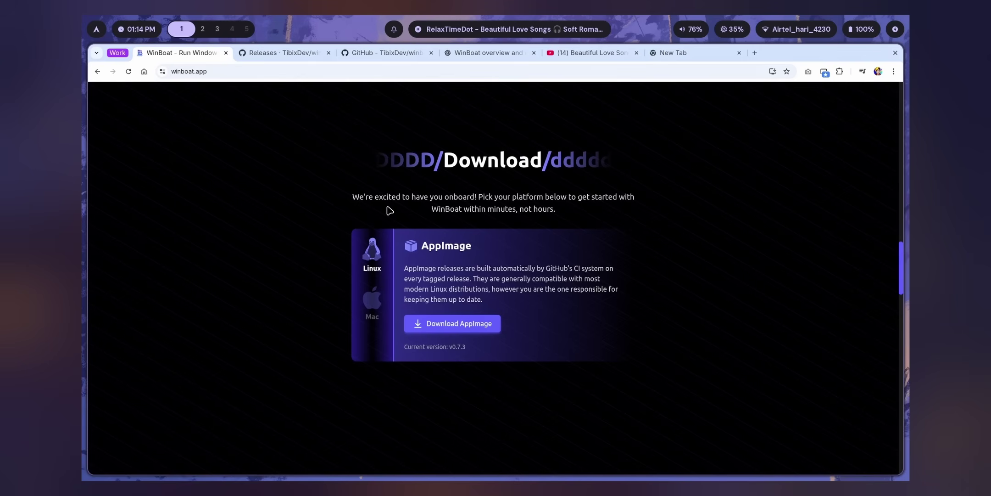
# Look over the GitHub releases page and the WinBoat README
pyautogui.scroll(-10, 388, 210)
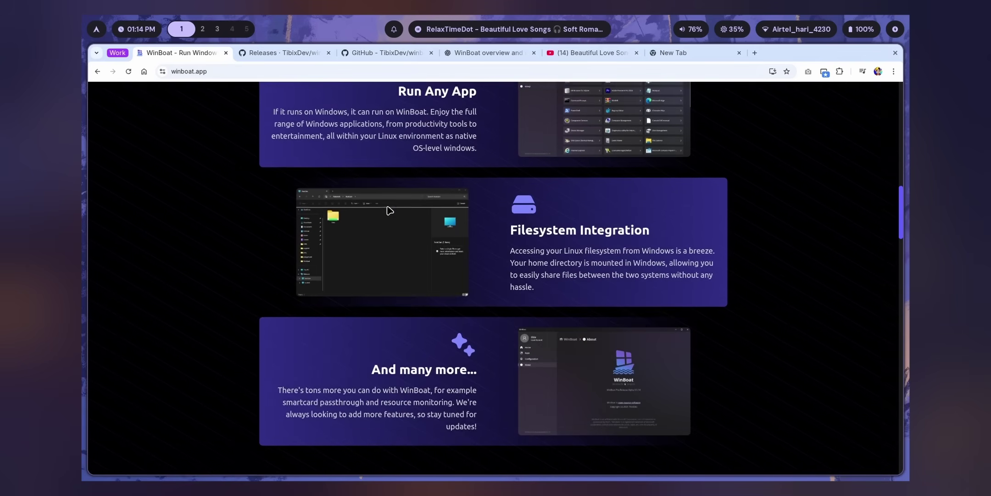
pyautogui.scroll(4, 389, 210)
pyautogui.scroll(6, 385, 206)
pyautogui.click(282, 52)
pyautogui.click(378, 52)
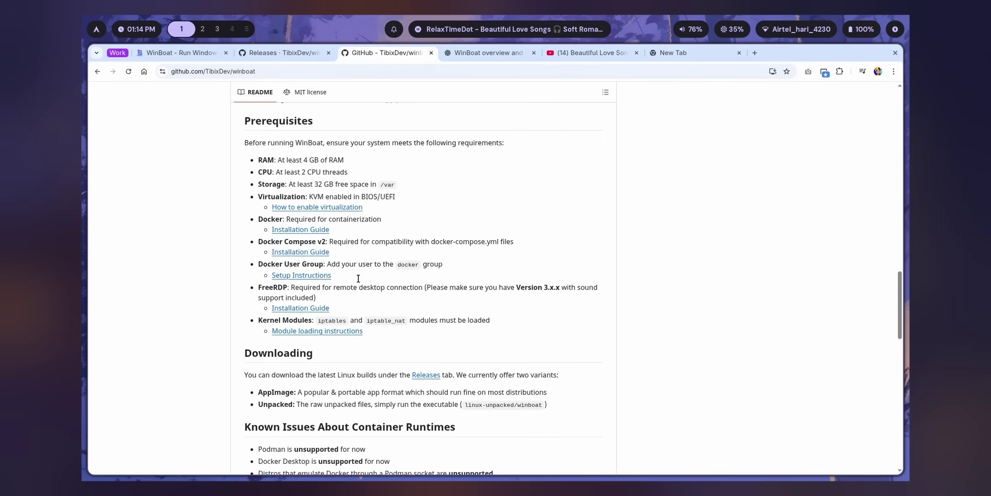
pyautogui.scroll(-4, 403, 232)
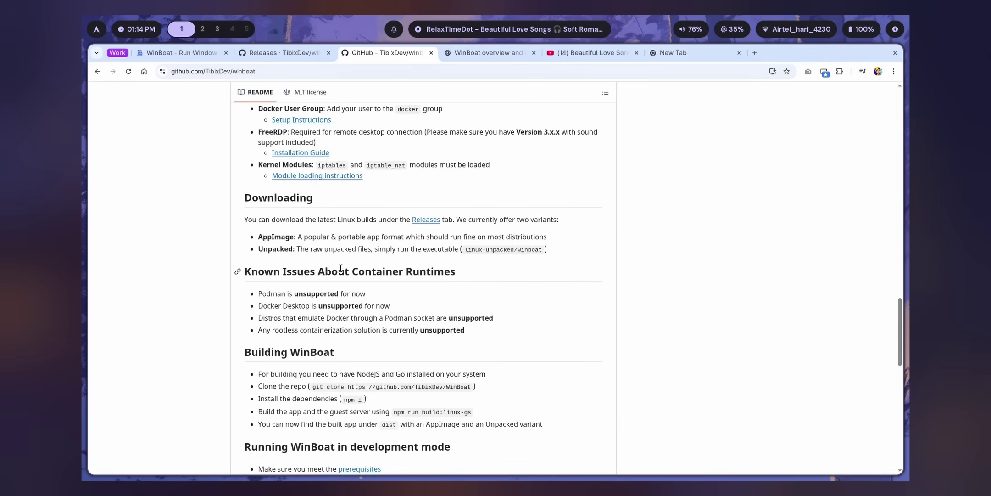
pyautogui.scroll(-2, 419, 248)
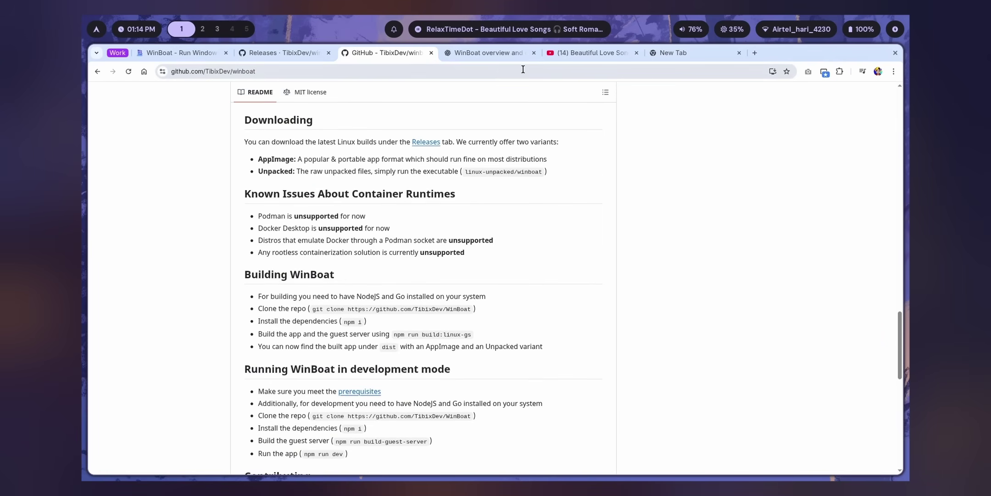
# Search 'windows 11 iso' in a new tab and open Microsoft's Download Windows 11 page
pyautogui.click(707, 53)
pyautogui.write('windo')
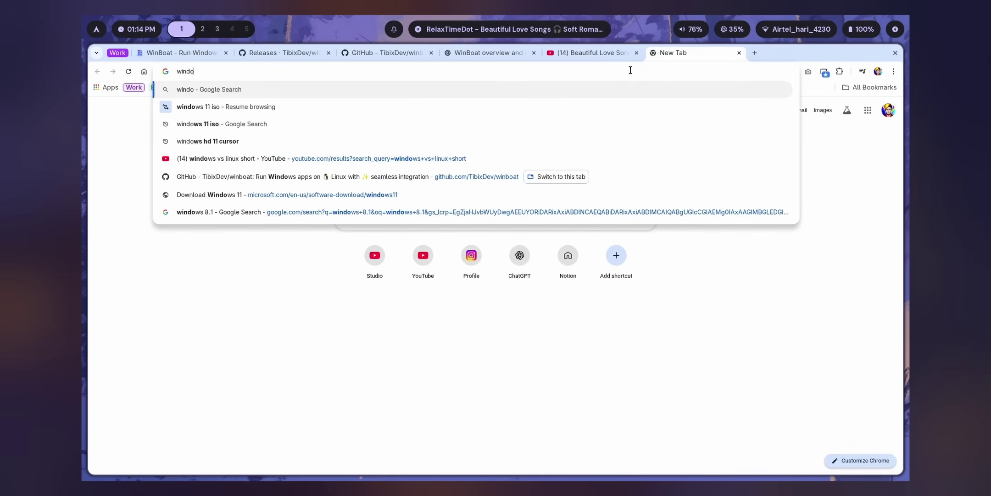
pyautogui.press('Down')
pyautogui.press('Down')
pyautogui.press('Return')
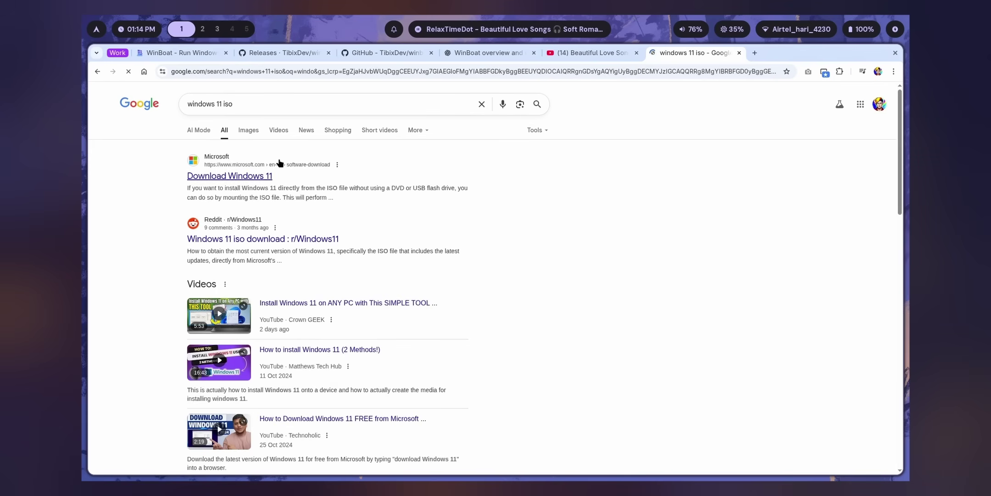
pyautogui.click(257, 178)
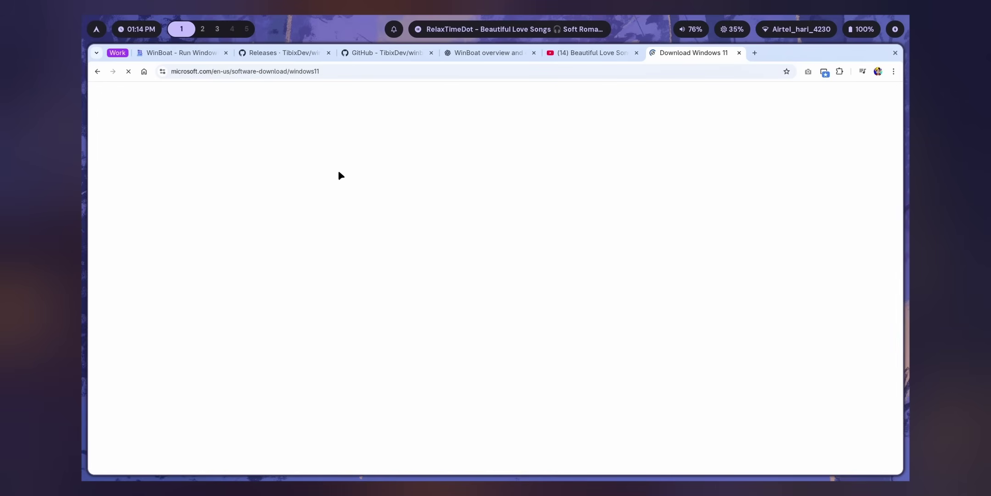
# Choose the multi-edition x64 ISO and confirm it to generate the download link
pyautogui.click(247, 172)
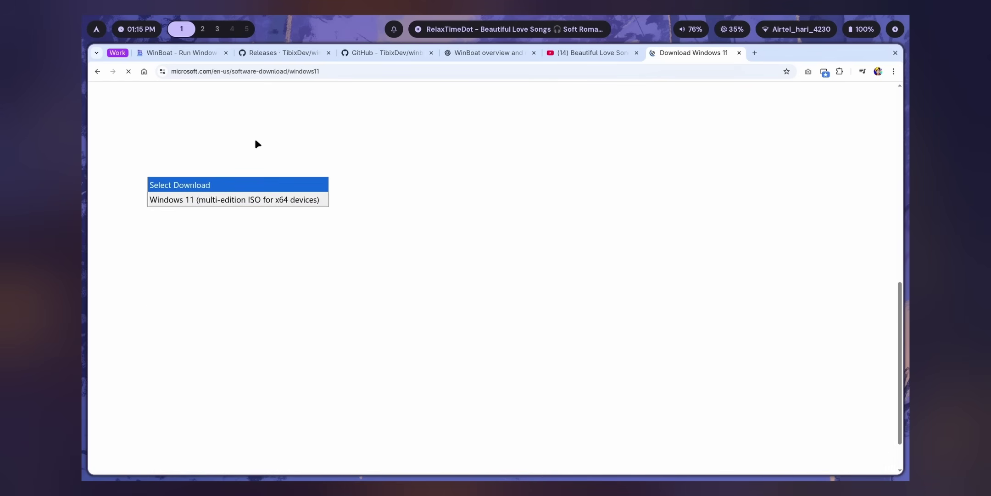
pyautogui.click(190, 170)
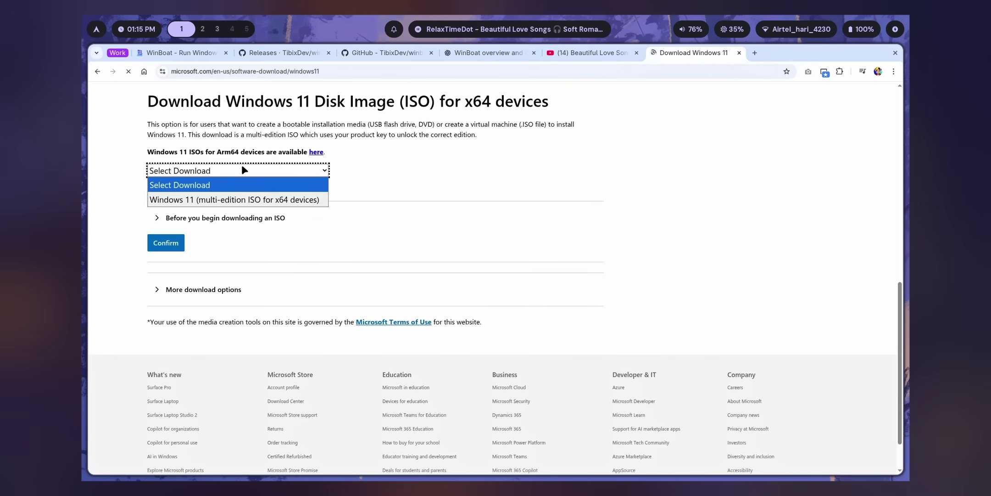
pyautogui.click(251, 199)
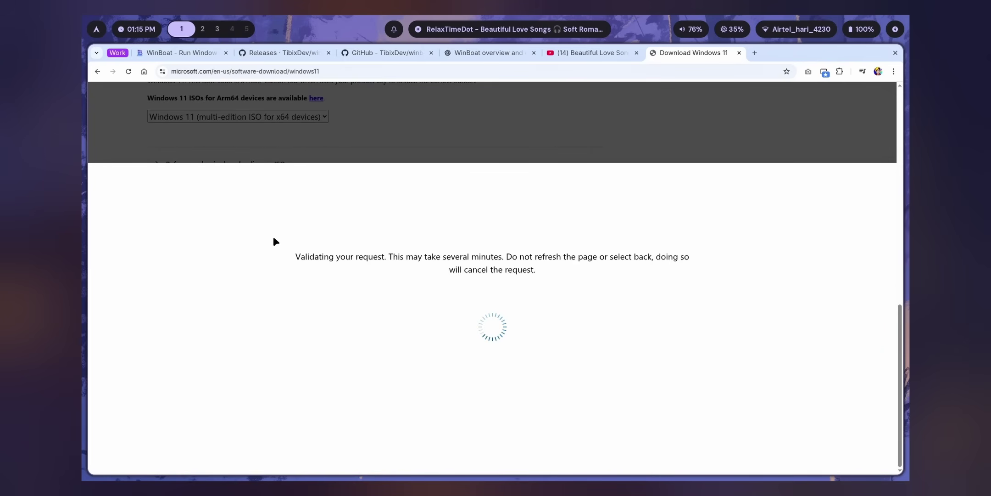
pyautogui.click(174, 313)
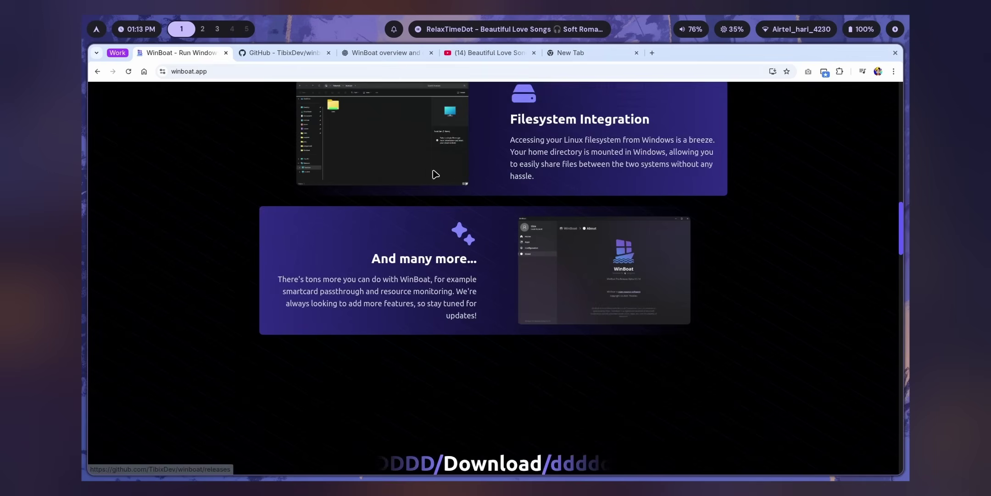
# Go from winboat.app's features to Download AppImage, reaching the v0.7.3 release assets
pyautogui.scroll(15, 436, 173)
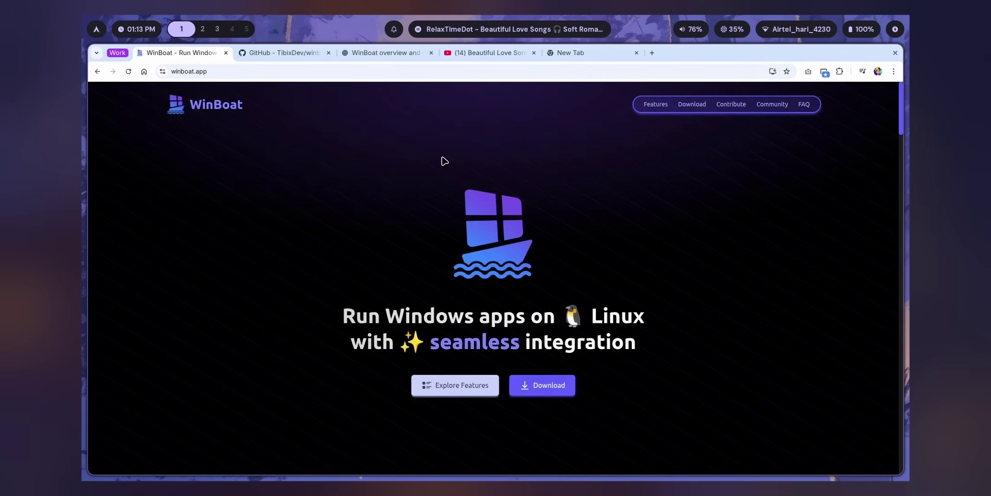
pyautogui.scroll(-2, 502, 183)
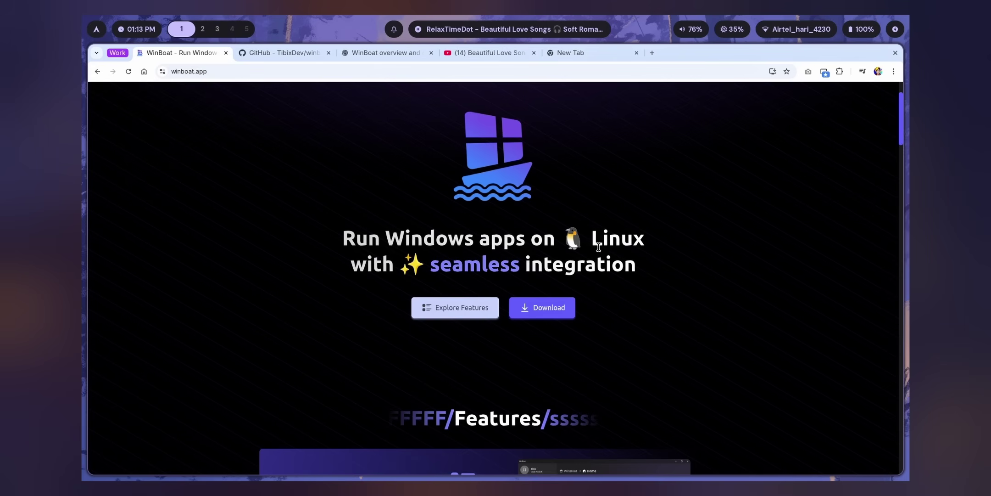
pyautogui.click(451, 310)
pyautogui.scroll(-1, 721, 256)
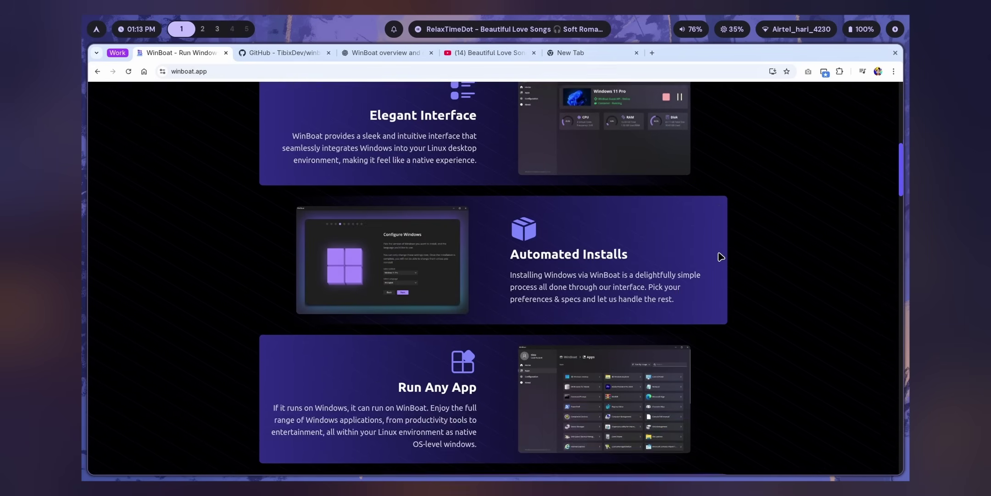
pyautogui.scroll(-12, 721, 257)
pyautogui.scroll(-7, 721, 255)
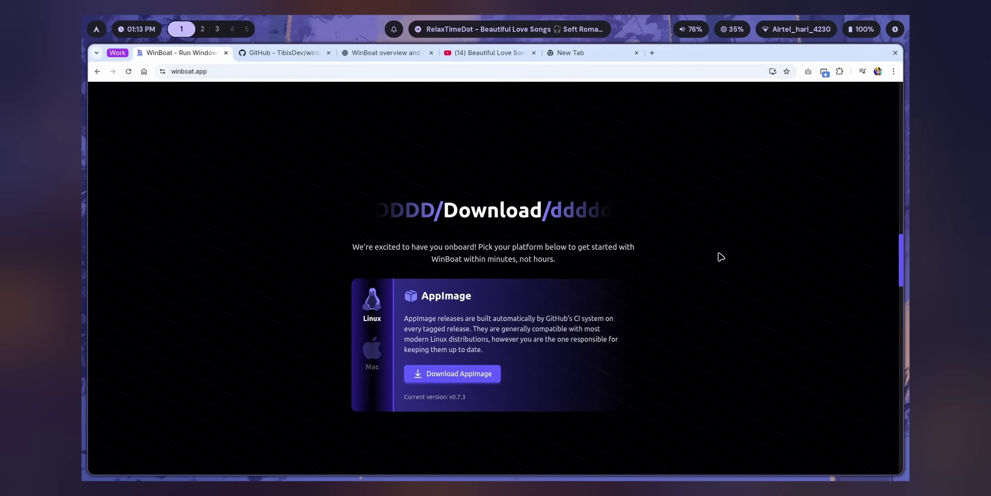
pyautogui.scroll(2, 713, 253)
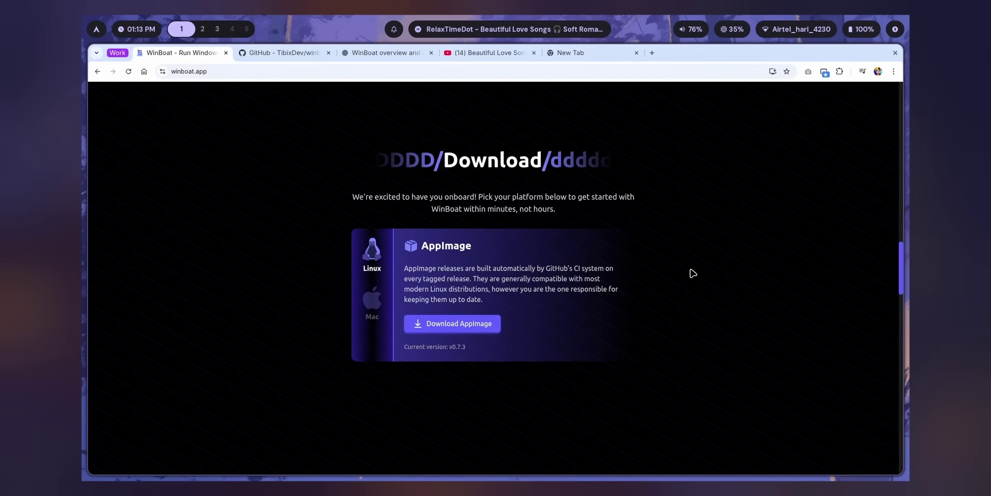
pyautogui.click(462, 324)
pyautogui.scroll(-10, 422, 267)
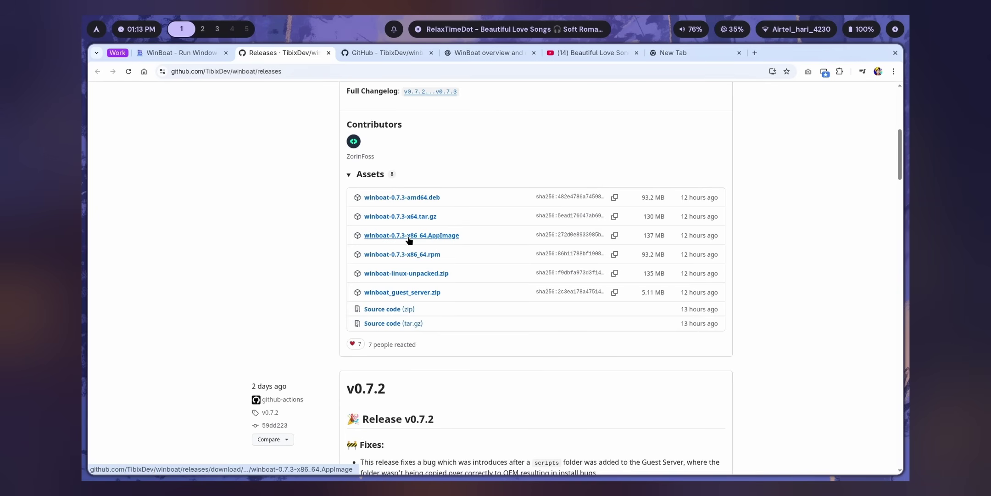
# In the file manager, open the home Applications folder after a glance at Downloads
pyautogui.press('super+3')
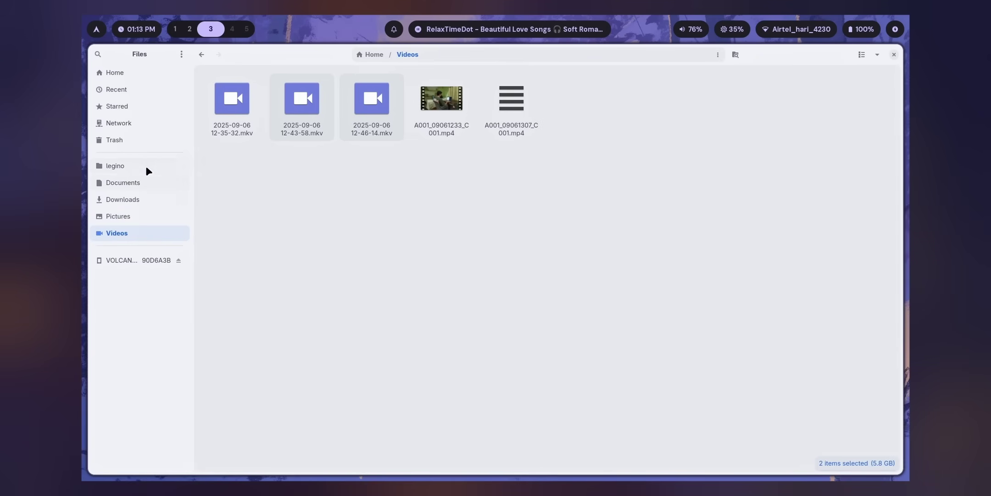
pyautogui.hotkey('alt', 'Left')
pyautogui.doubleClick(290, 90)
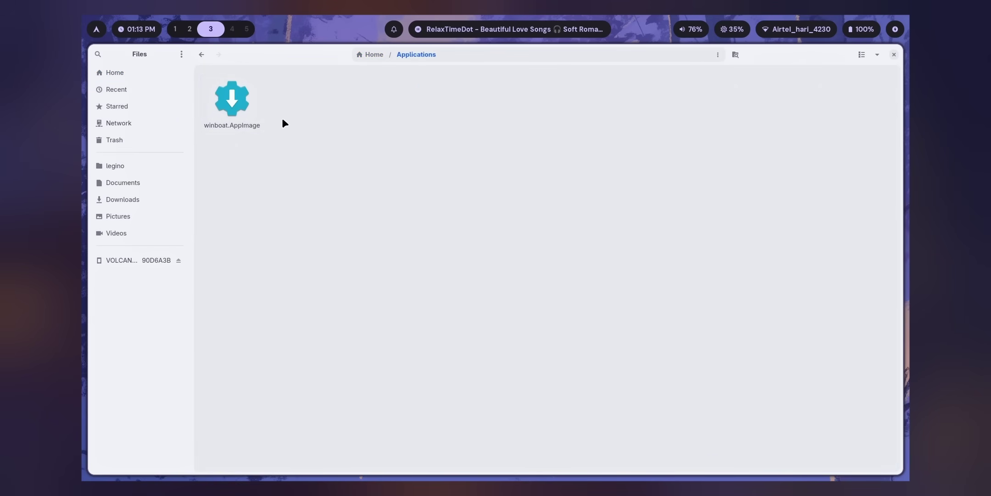
pyautogui.click(123, 199)
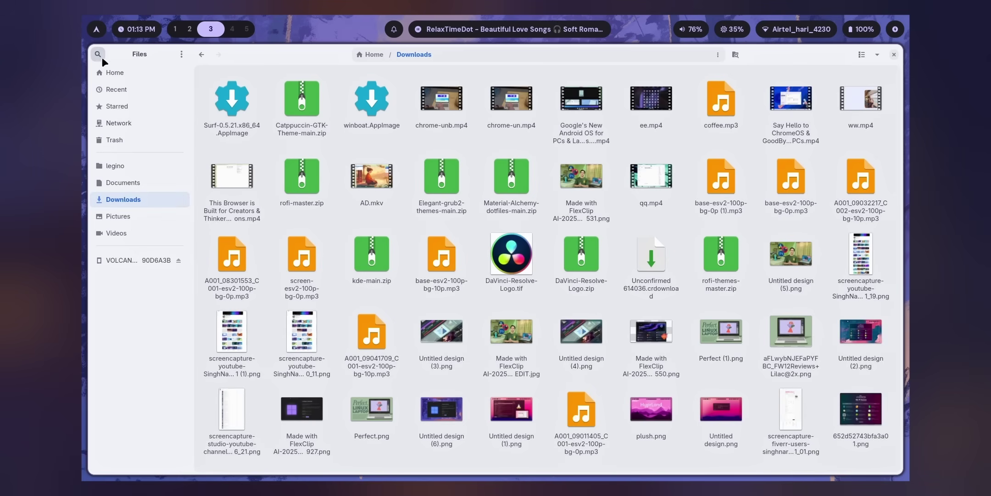
pyautogui.click(201, 54)
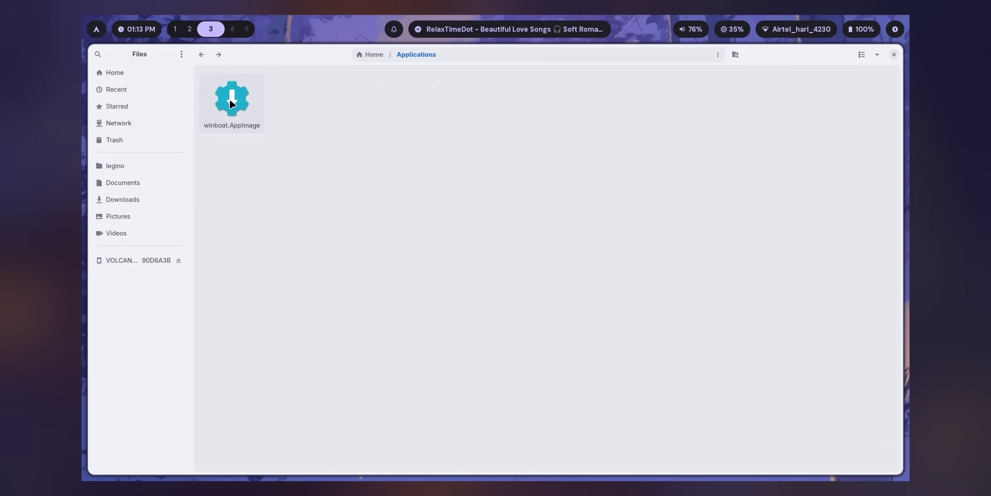
# Confirm winboat.AppImage is executable in its Properties, then bring up its Run option
pyautogui.rightClick(234, 97)
pyautogui.click(257, 247)
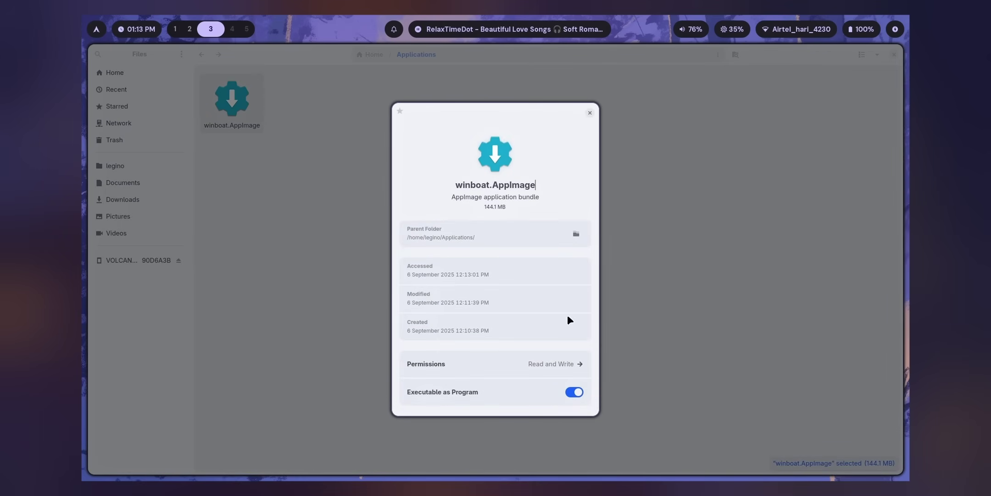
pyautogui.click(590, 113)
pyautogui.rightClick(231, 97)
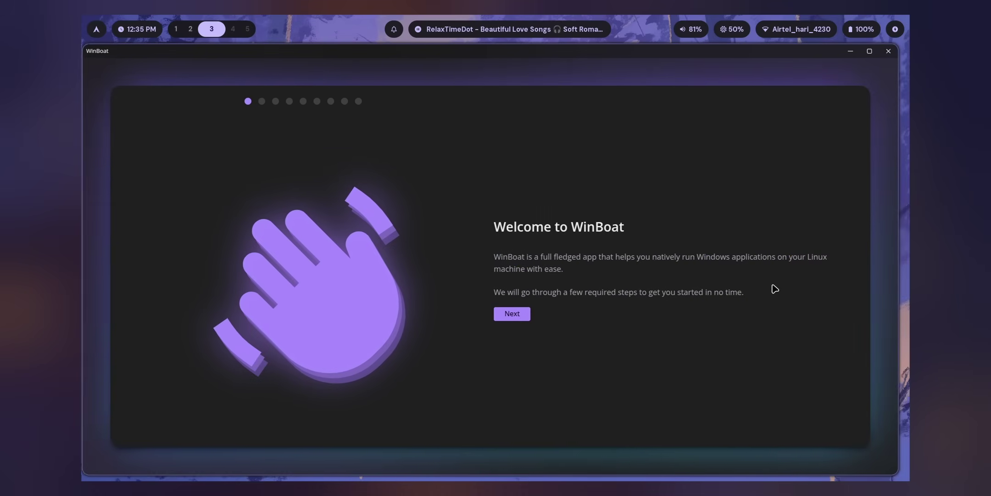
# Pass the welcome page, accept the MIT license, and clear the all-green pre-requisites check
pyautogui.click(519, 314)
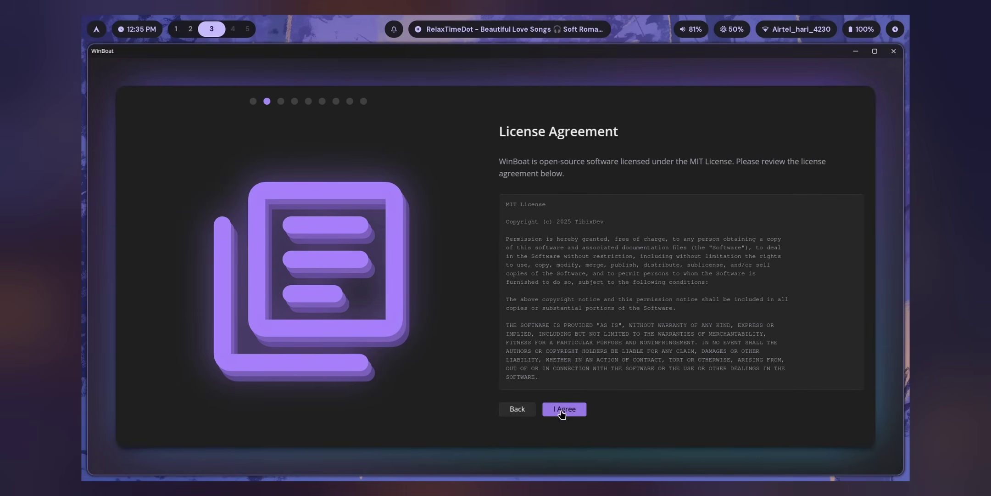
pyautogui.click(564, 408)
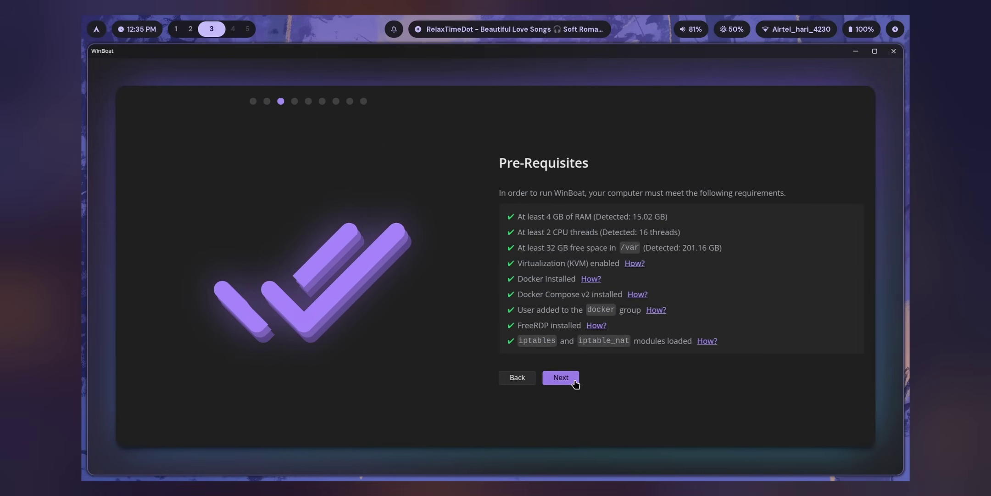
pyautogui.click(733, 304)
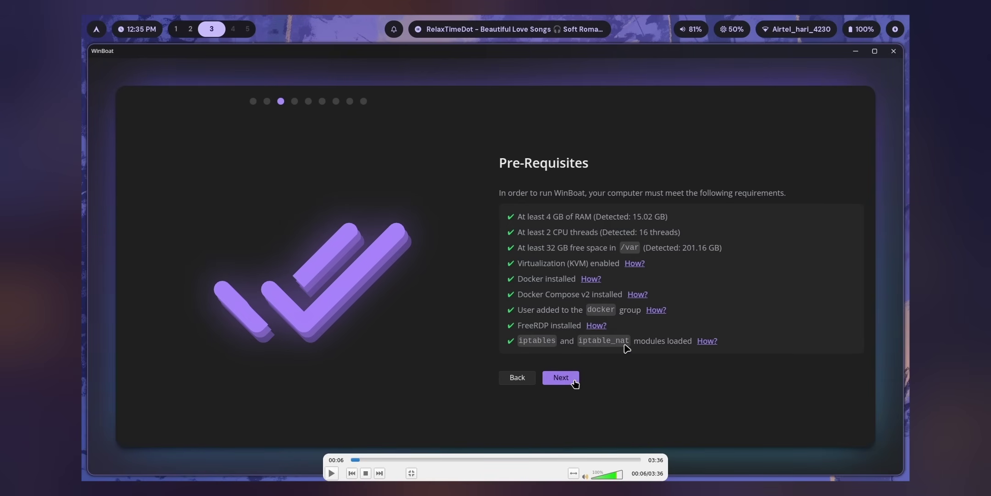
pyautogui.click(723, 306)
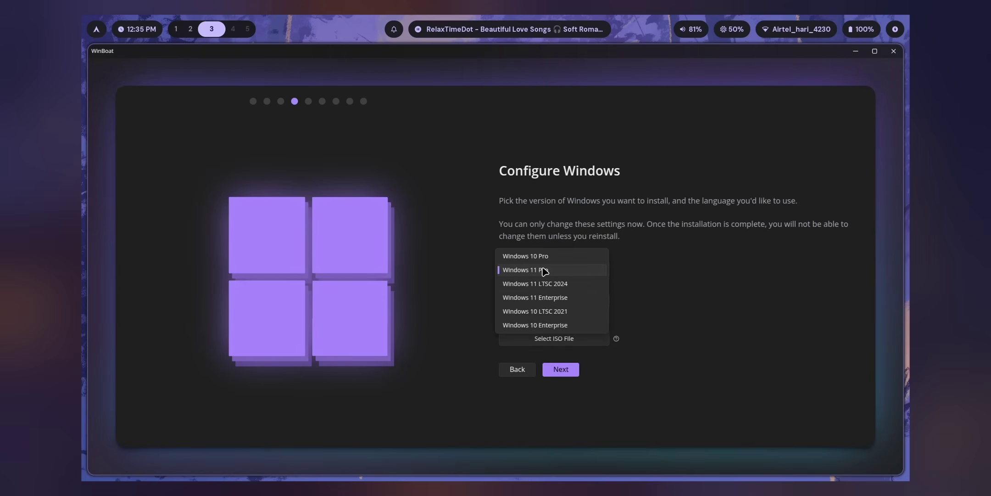
# Select win11.iso from Documents as the custom Windows install image
pyautogui.click(577, 338)
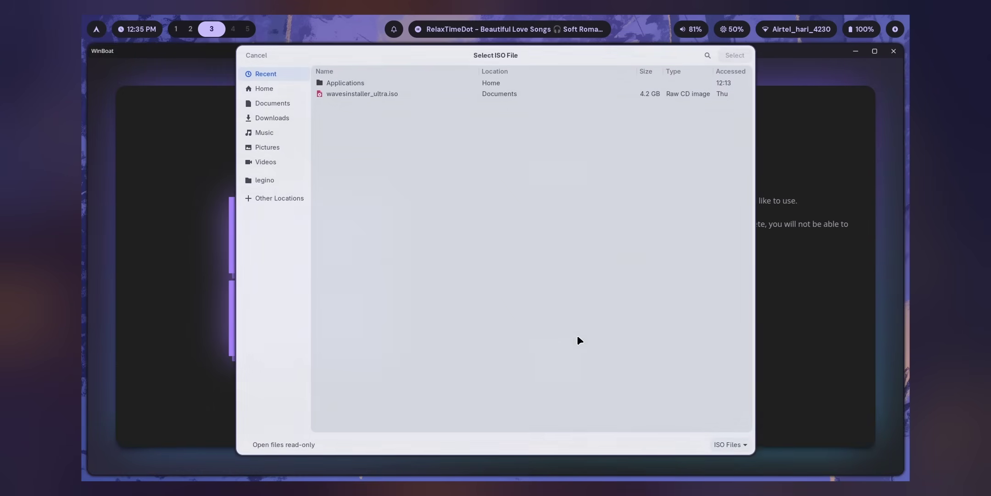
pyautogui.click(287, 101)
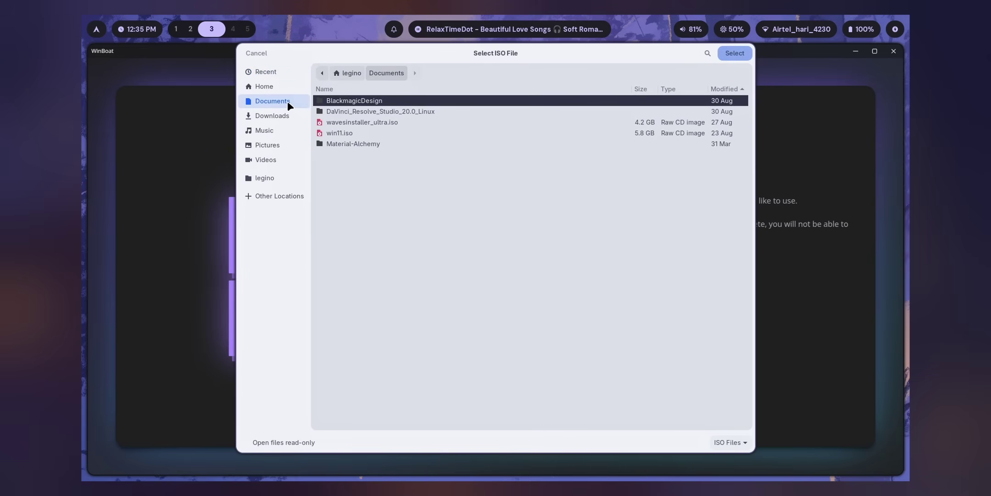
pyautogui.click(339, 133)
pyautogui.doubleClick(340, 137)
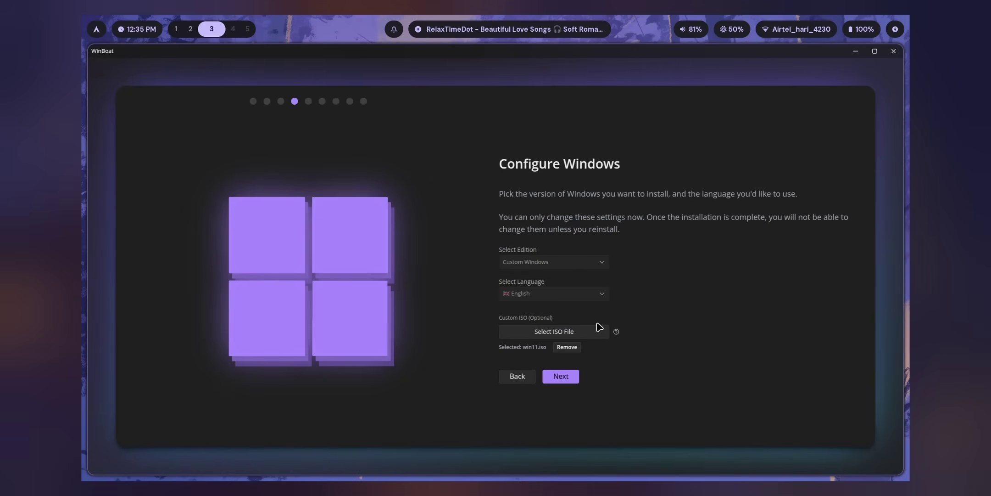
# Enter the Windows account username and password
pyautogui.click(564, 377)
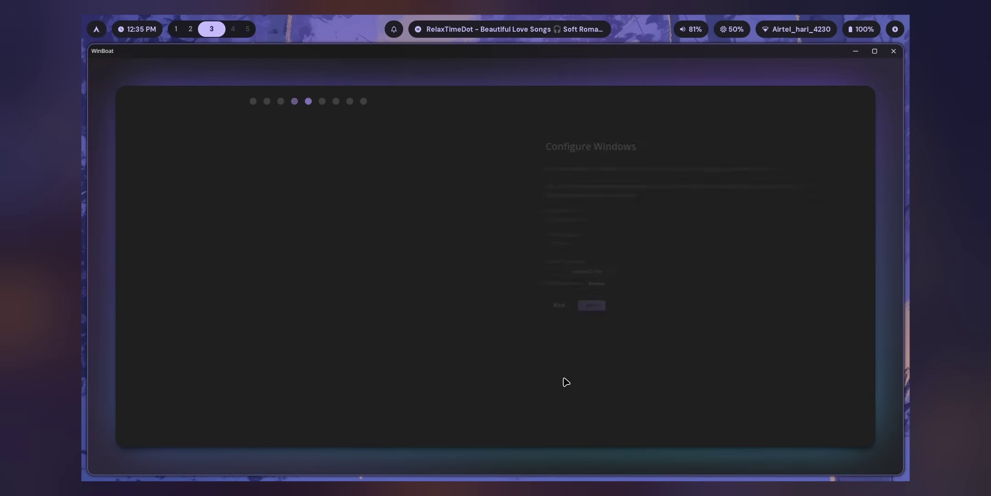
pyautogui.click(529, 325)
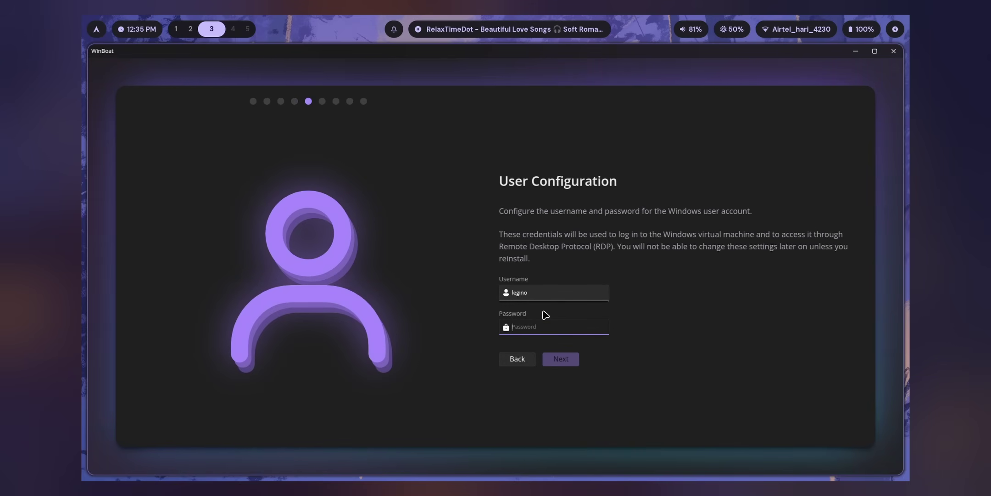
pyautogui.click(560, 360)
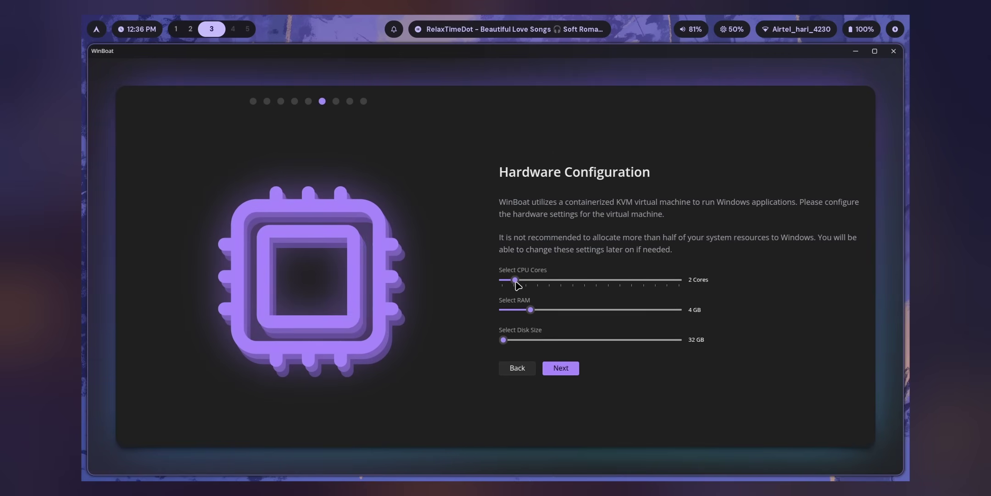
# Set the VM hardware to 10 CPU cores, 8 GB RAM and 80 GB disk
pyautogui.moveTo(516, 279); pyautogui.dragTo(608, 280)
pyautogui.moveTo(534, 313); pyautogui.dragTo(582, 315)
pyautogui.moveTo(504, 340); pyautogui.dragTo(554, 344)
pyautogui.moveTo(515, 279); pyautogui.dragTo(608, 279)
pyautogui.moveTo(533, 310); pyautogui.dragTo(582, 314)
pyautogui.moveTo(503, 340); pyautogui.dragTo(554, 345)
# Approve the Custom Windows review, start the install, and watch QEMU progress in the browser
pyautogui.click(561, 368)
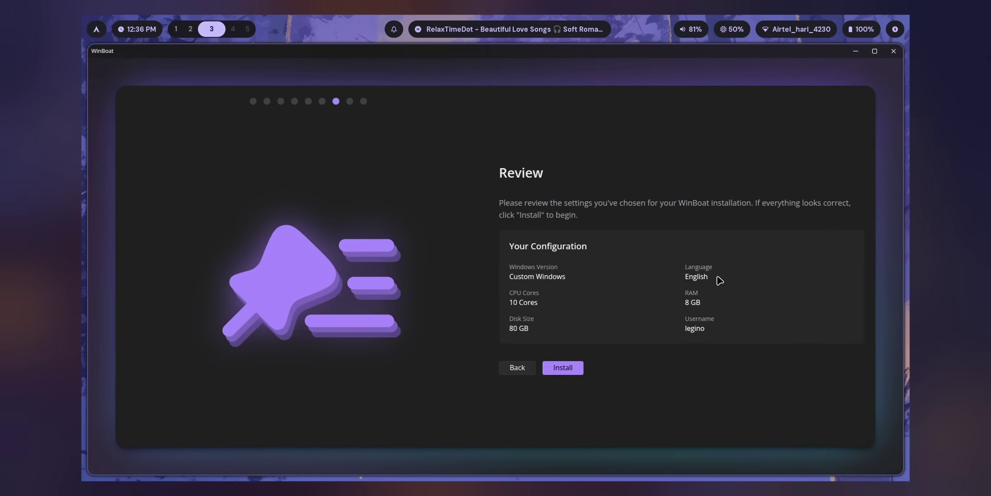
pyautogui.click(571, 369)
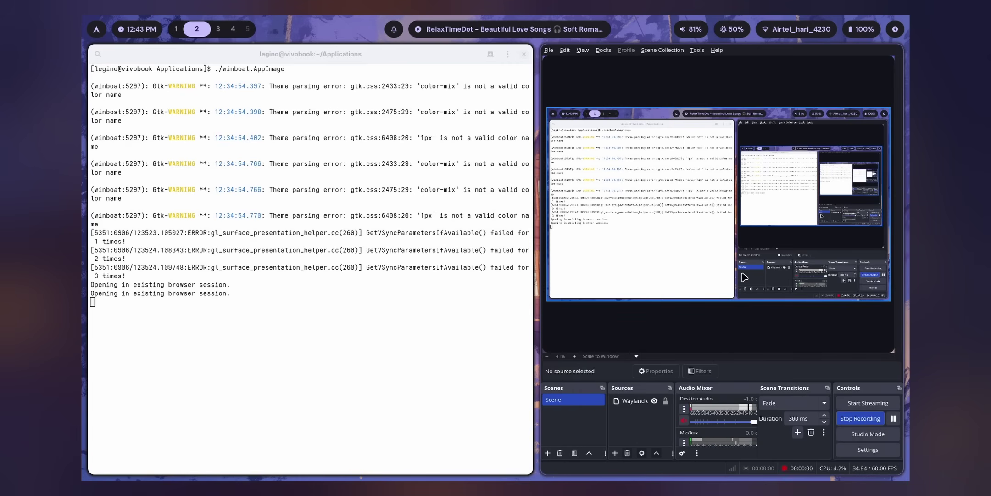
pyautogui.press('super+1')
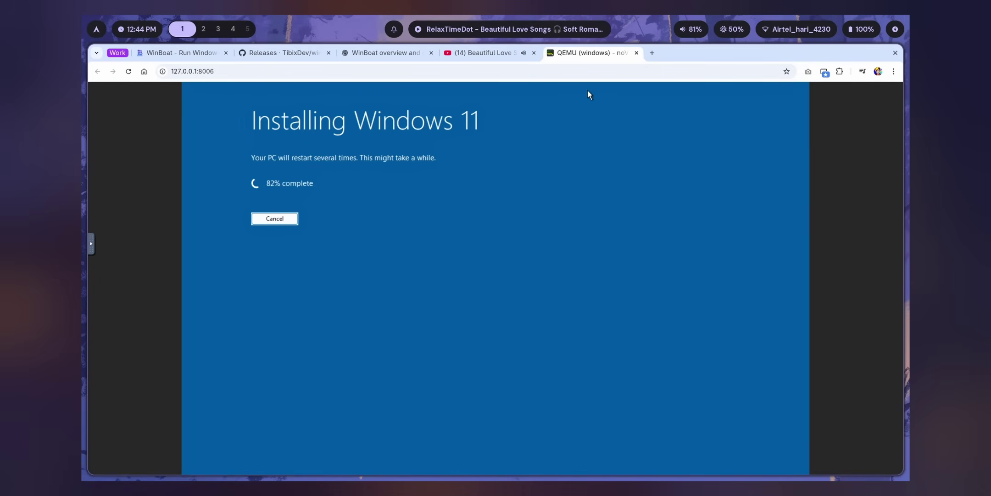
pyautogui.press('super+3')
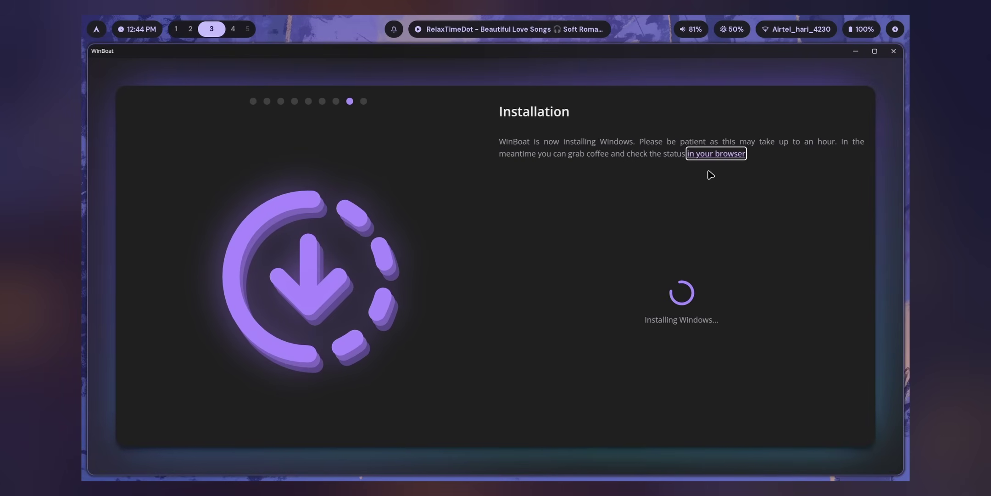
pyautogui.click(701, 160)
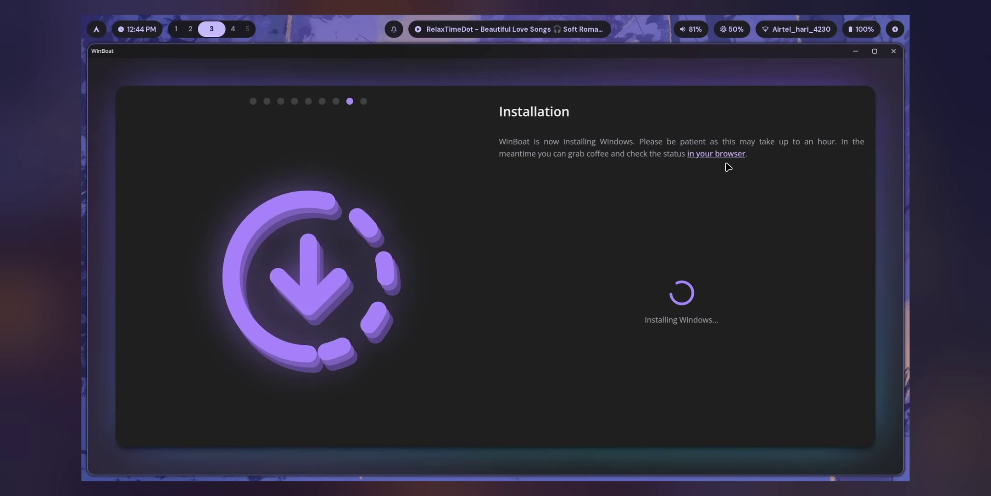
pyautogui.press('super+1')
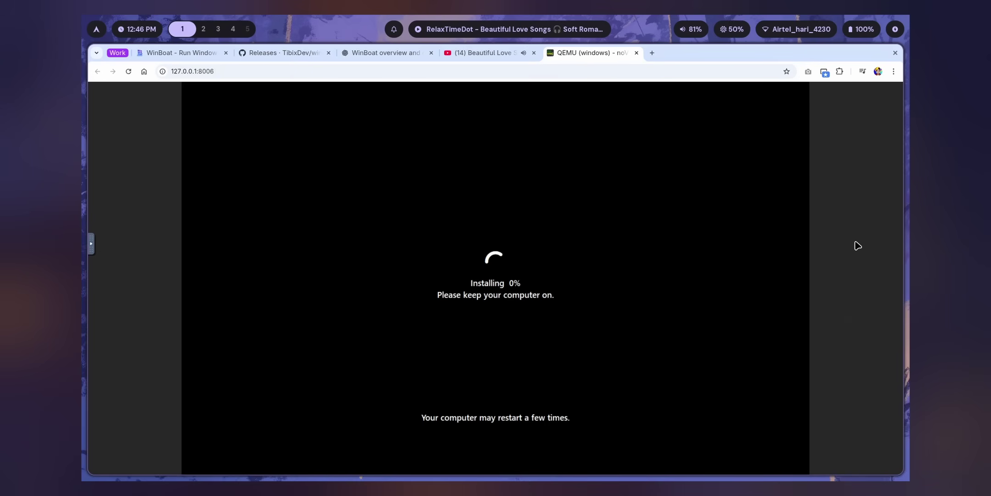
# Switch to the WinBoat workspace and dismiss the Windows Start menu
pyautogui.press('super+2')
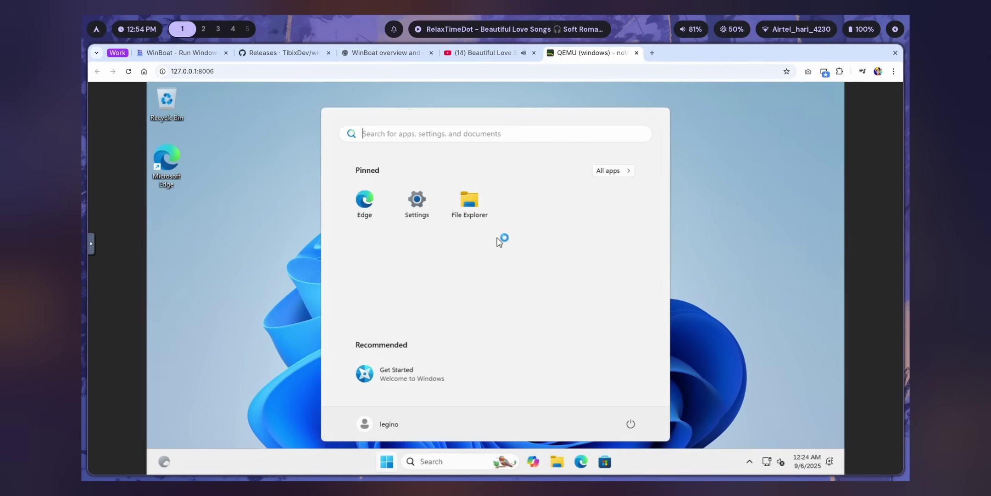
pyautogui.click(713, 247)
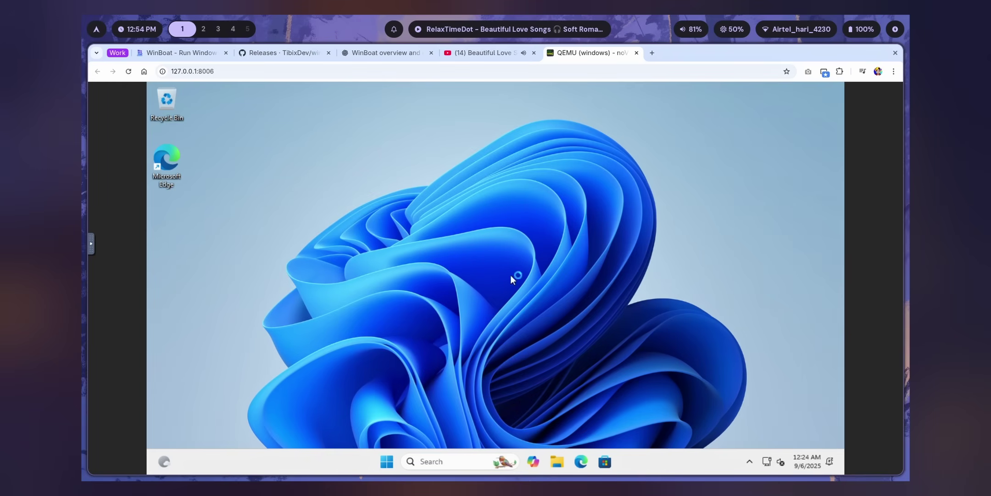
pyautogui.click(384, 462)
pyautogui.click(379, 472)
# View CPU performance in the VM's Task Manager, then show WinBoat's Apps list
pyautogui.rightClick(354, 462)
pyautogui.click(369, 420)
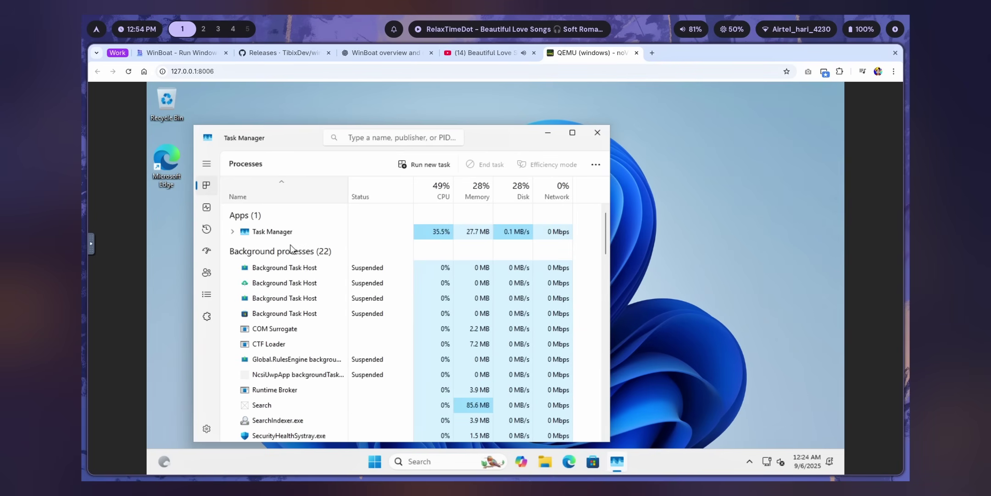
pyautogui.click(207, 208)
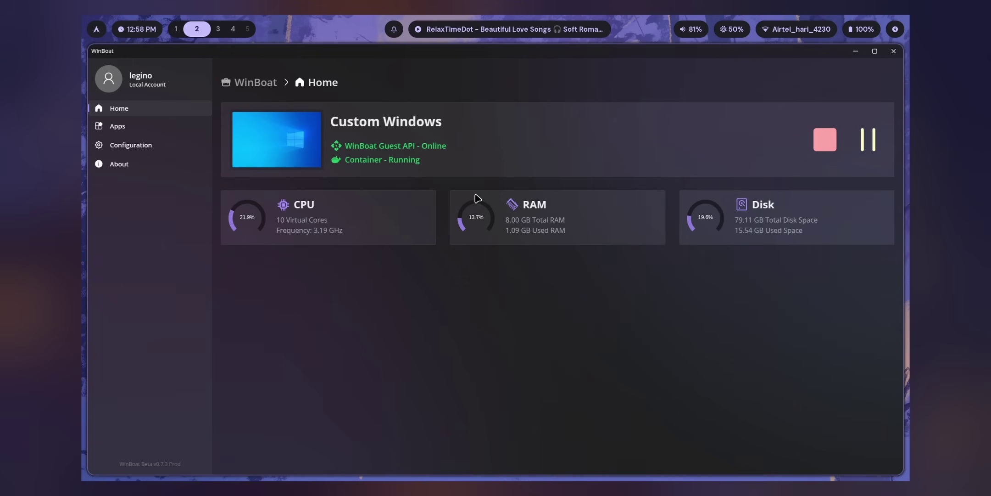
pyautogui.click(166, 131)
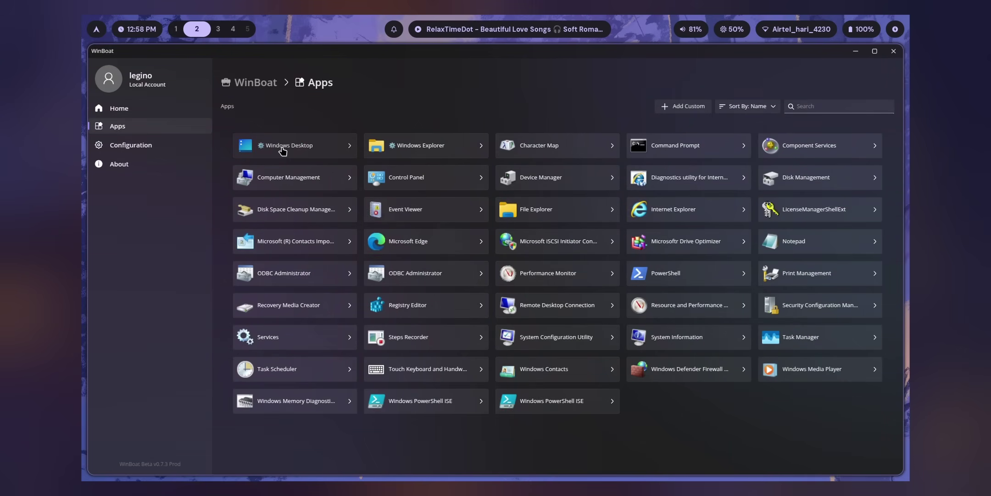
# Launch the full Windows desktop session from WinBoat
pyautogui.click(282, 151)
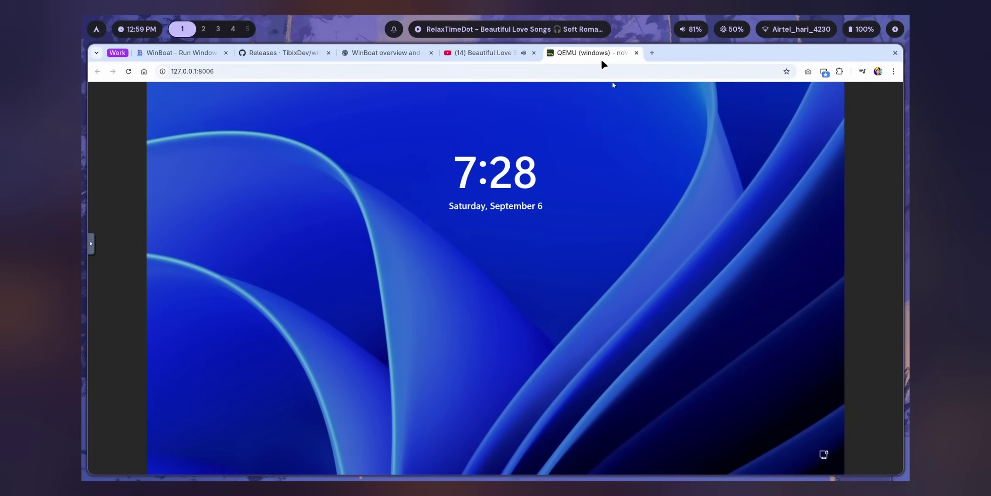
pyautogui.click(602, 57)
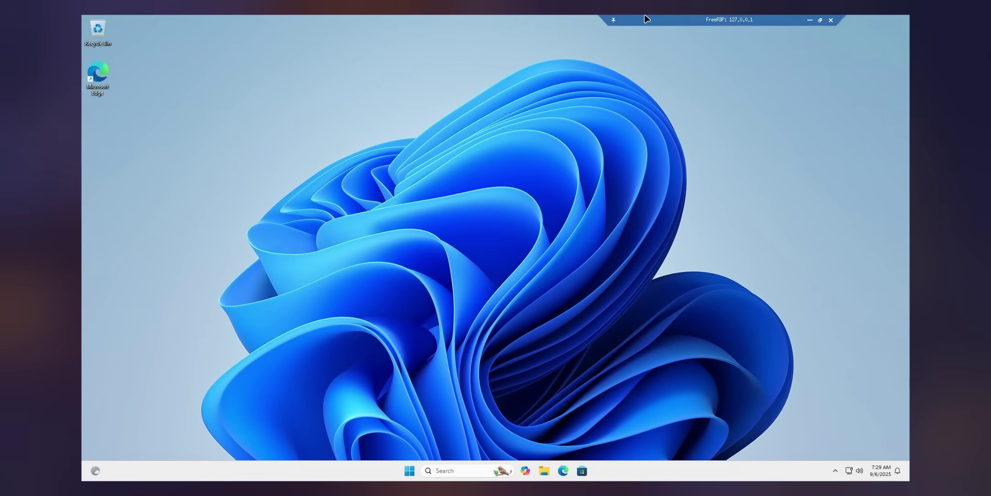
pyautogui.press('super')
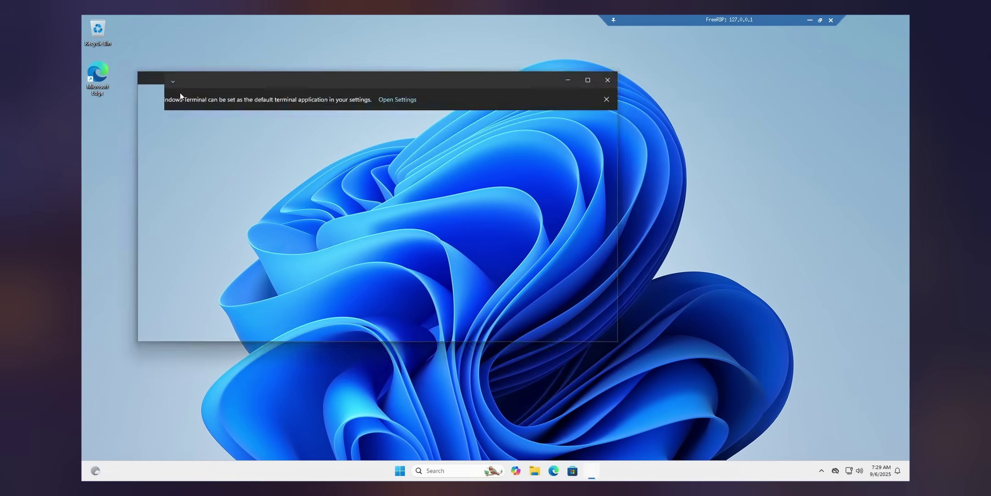
# Review the CPU, memory and disk performance graphs in Task Manager, then close it
pyautogui.hotkey('ctrl', 'shift', 'Escape')
pyautogui.click(128, 114)
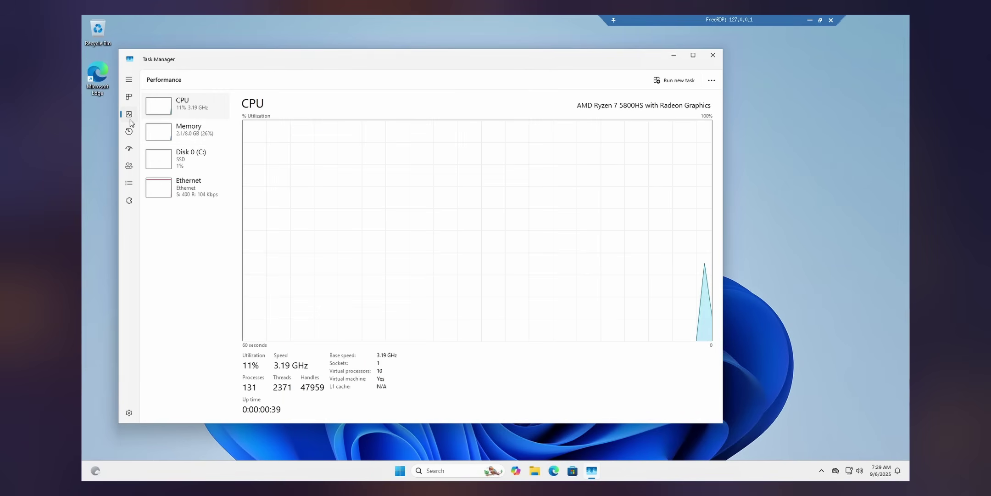
pyautogui.click(207, 133)
pyautogui.click(204, 156)
pyautogui.click(192, 103)
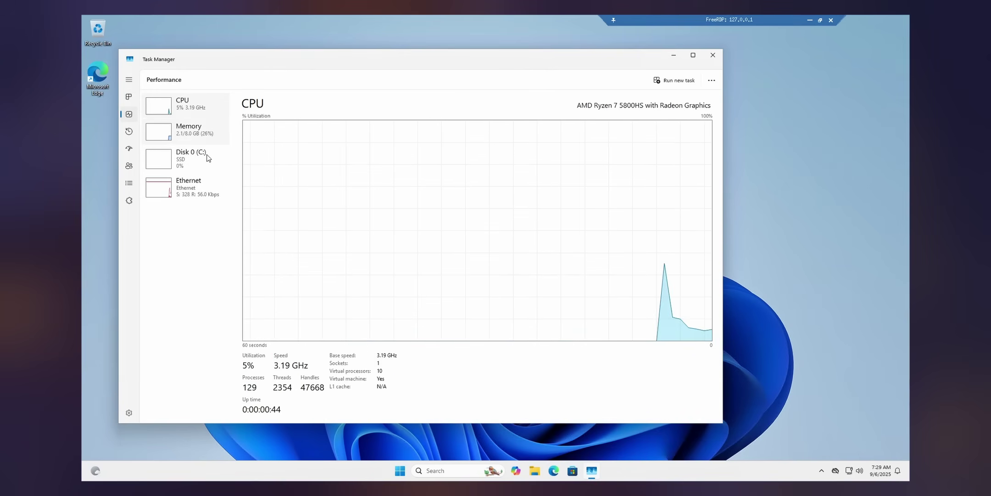
pyautogui.click(713, 55)
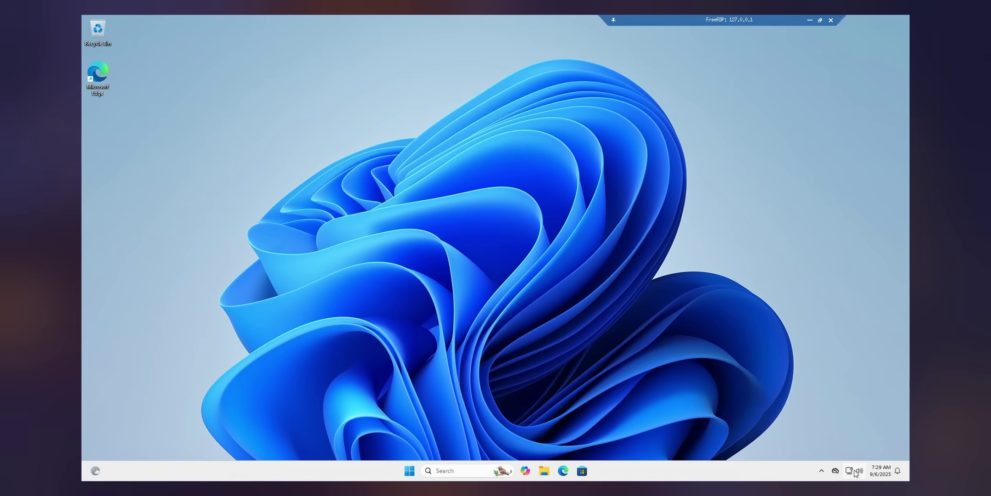
# Bring up Taskbar settings from the taskbar's shortcut menu, then close Settings
pyautogui.rightClick(808, 473)
pyautogui.click(744, 452)
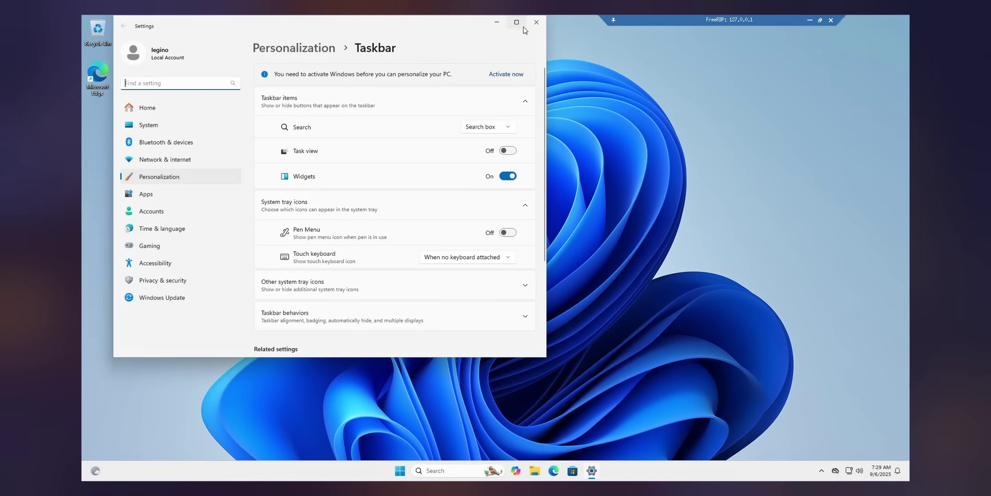
pyautogui.click(536, 22)
# Exit full-screen FreeRDP, maximize WinBoat and relaunch the Windows desktop session
pyautogui.click(820, 19)
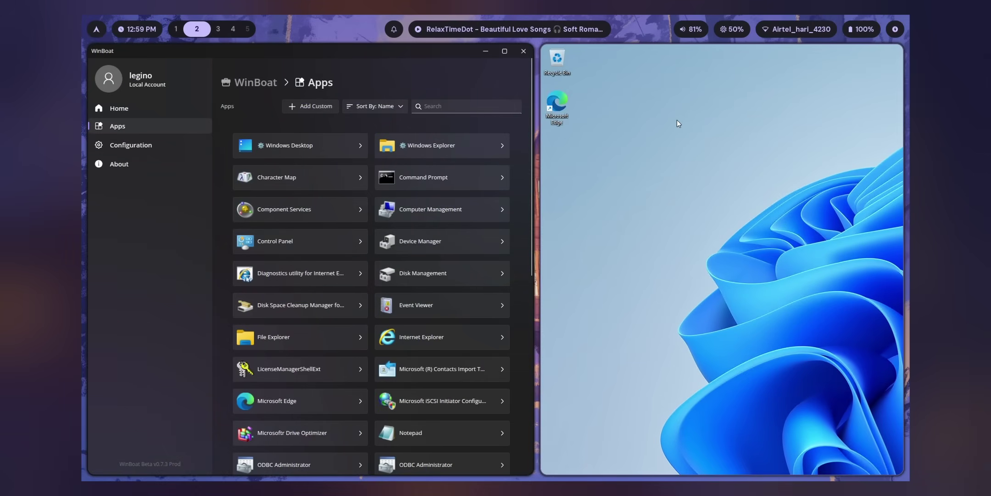
pyautogui.press('super+f')
pyautogui.press('super+q')
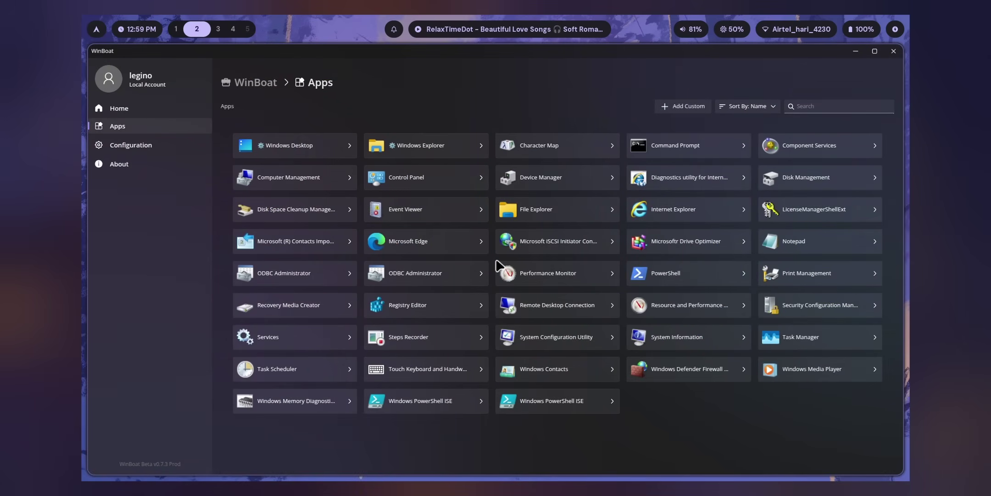
pyautogui.click(332, 156)
# Cycle through the recorder, terminal and other workspaces, ending on the WinBoat workspace
pyautogui.press('super+q')
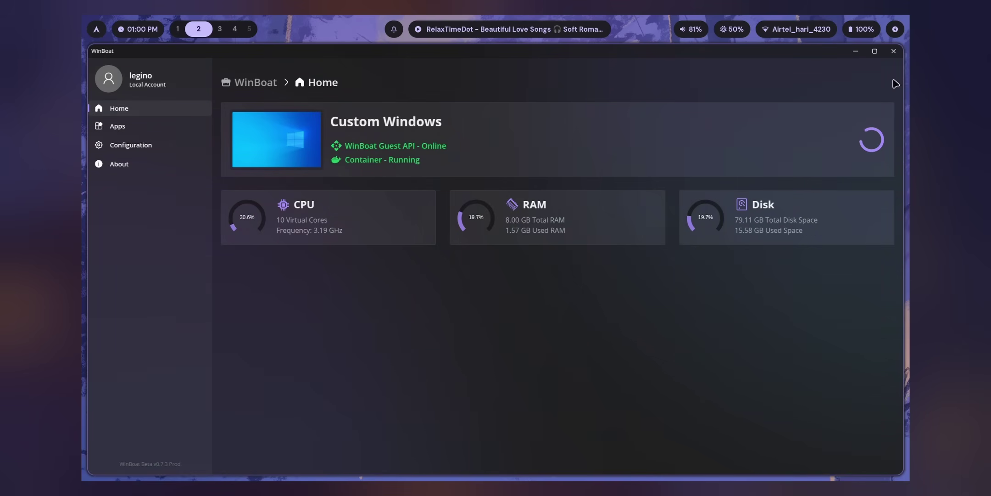
pyautogui.press('super+3')
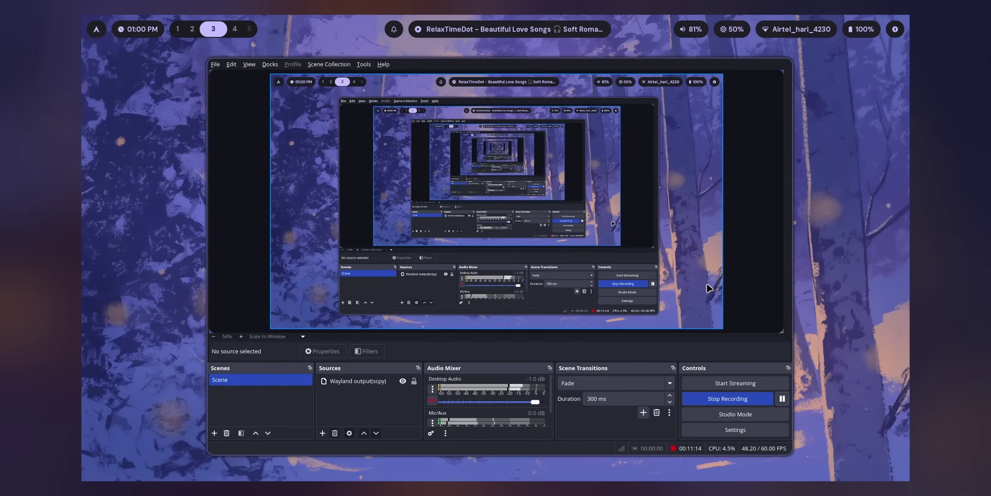
pyautogui.press('super+5')
pyautogui.press('super+2')
pyautogui.press('super+3')
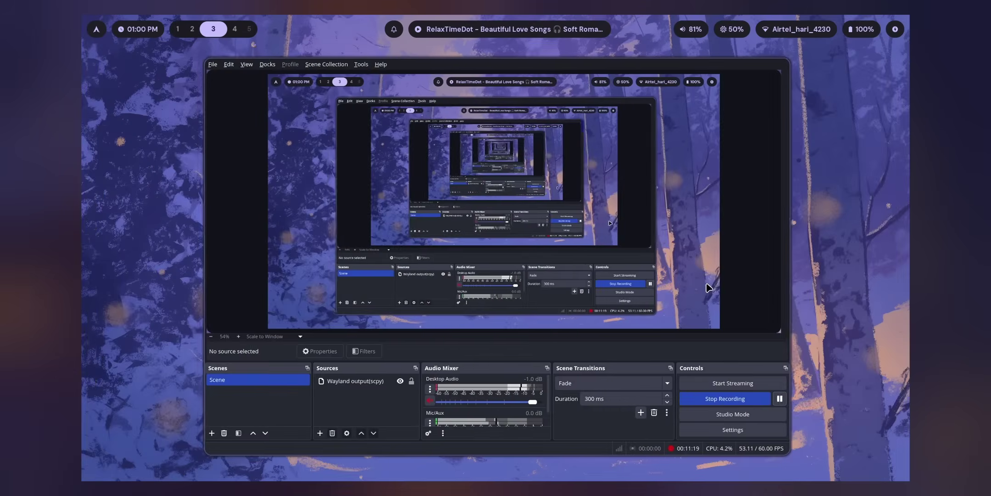
pyautogui.press('super+4')
pyautogui.press('super+2')
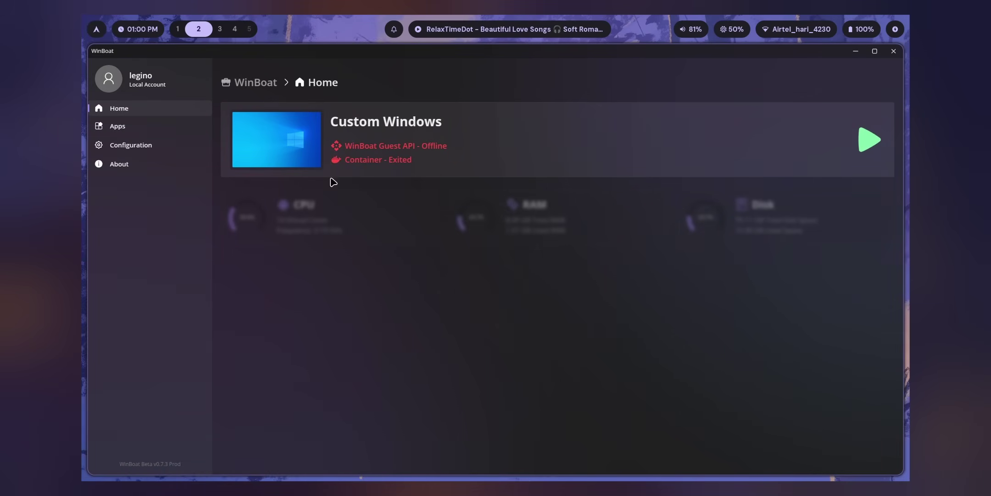
# Start the stopped Windows container and show the list of available Windows apps
pyautogui.click(869, 140)
pyautogui.moveTo(352, 147); pyautogui.dragTo(454, 146)
pyautogui.click(324, 142)
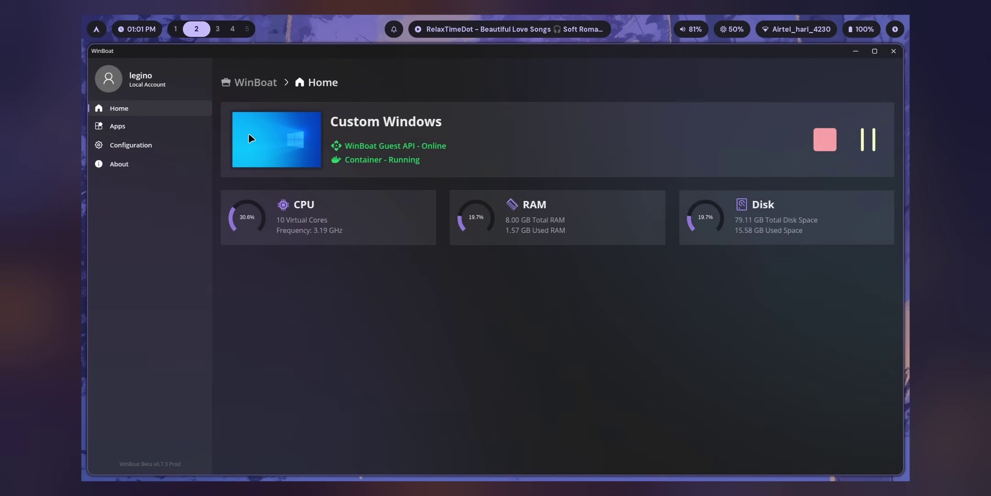
pyautogui.click(163, 126)
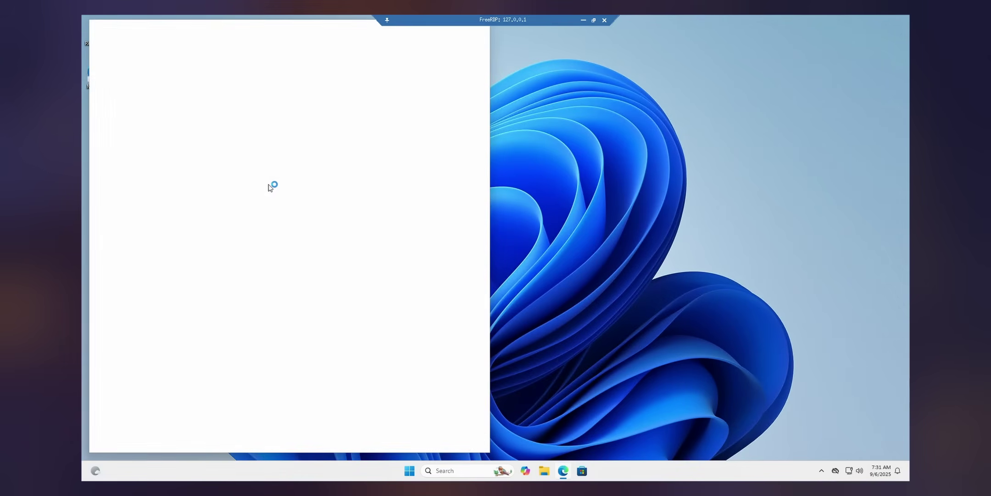
# Launch Edge, search for 'krunker' and open the Krunker.io result
pyautogui.doubleClick(286, 33)
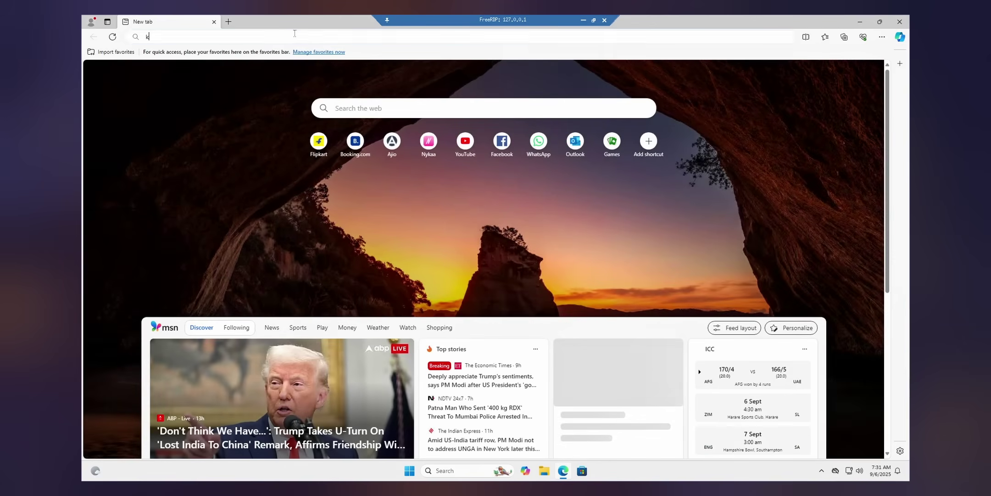
pyautogui.write('krunker')
pyautogui.press('Return')
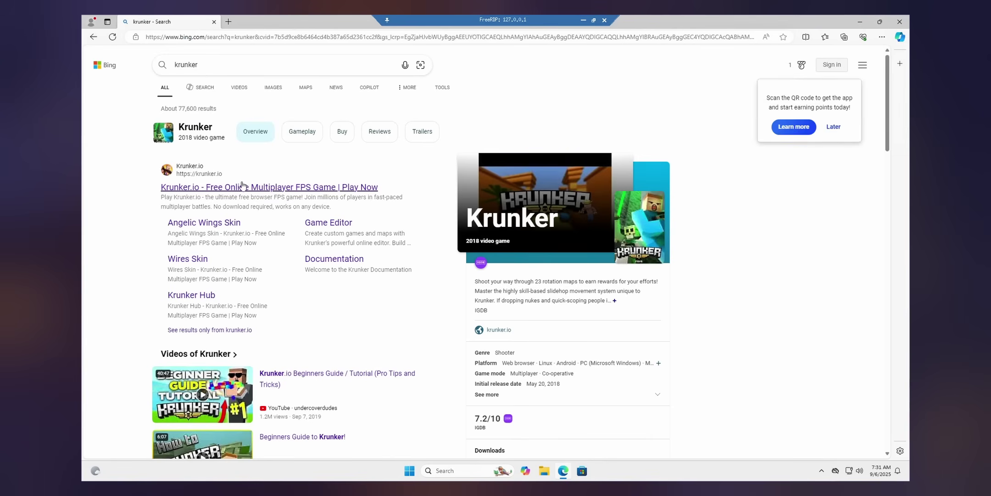
pyautogui.click(269, 187)
# Bring up Windows Task Manager, then check the terminal and recorder workspaces
pyautogui.rightClick(250, 470)
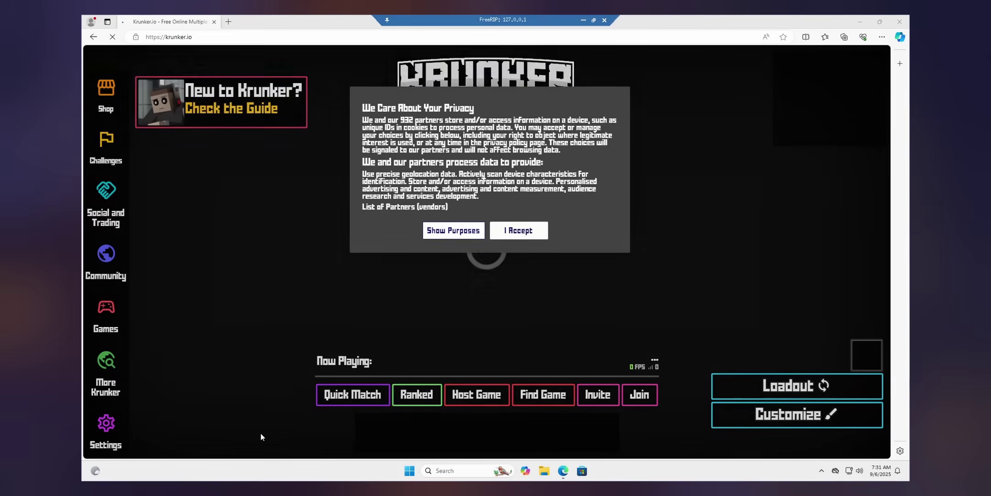
pyautogui.click(261, 434)
pyautogui.press('super+4')
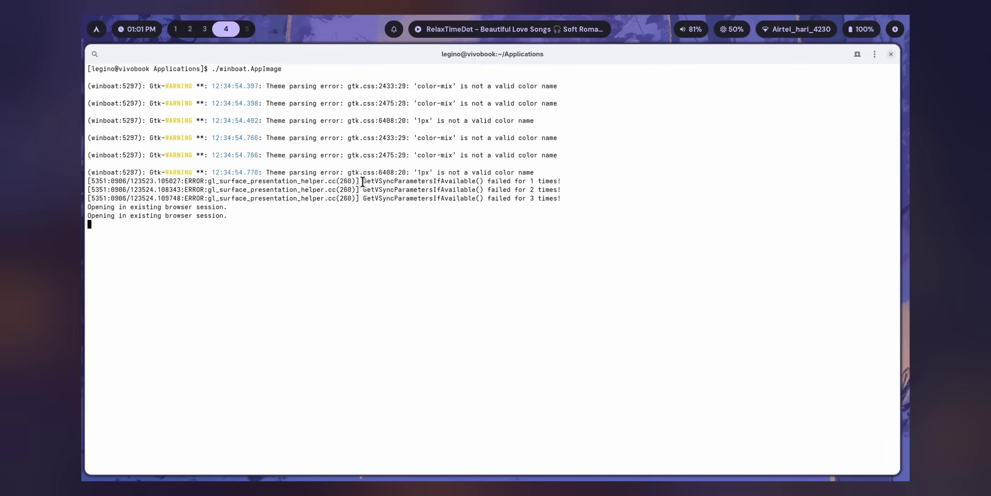
pyautogui.press('super+2')
pyautogui.press('super+3')
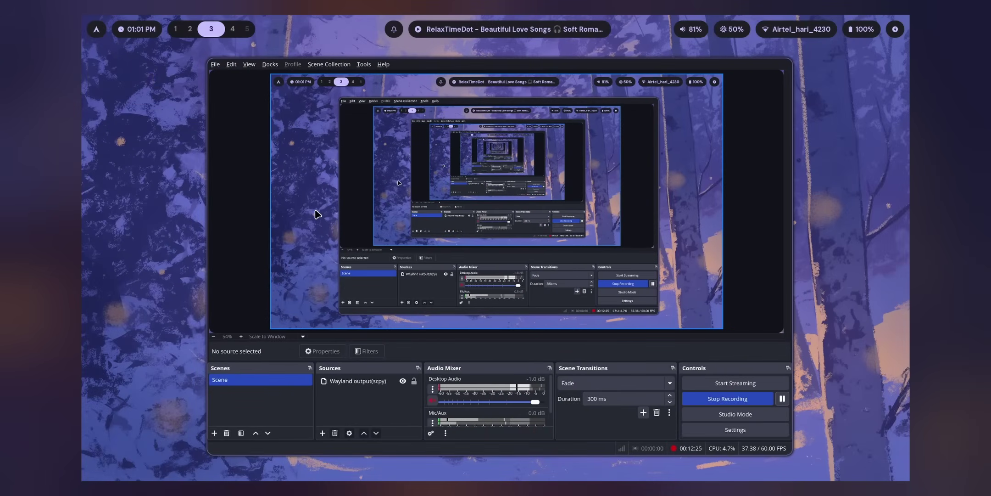
pyautogui.press('super+4')
# Launch System Monitor beside the terminal, then close Task Manager in Windows
pyautogui.press('super+d')
pyautogui.press('Down')
pyautogui.press('Return')
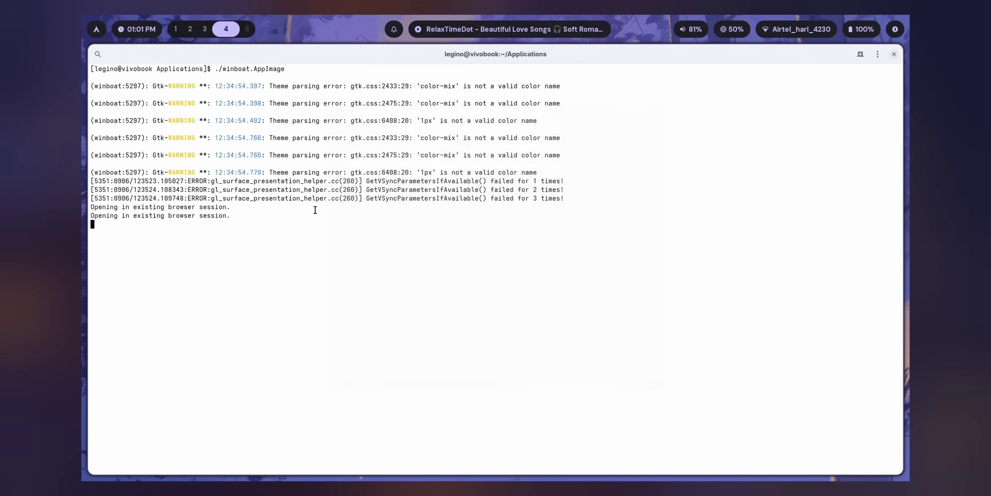
pyautogui.press('super+2')
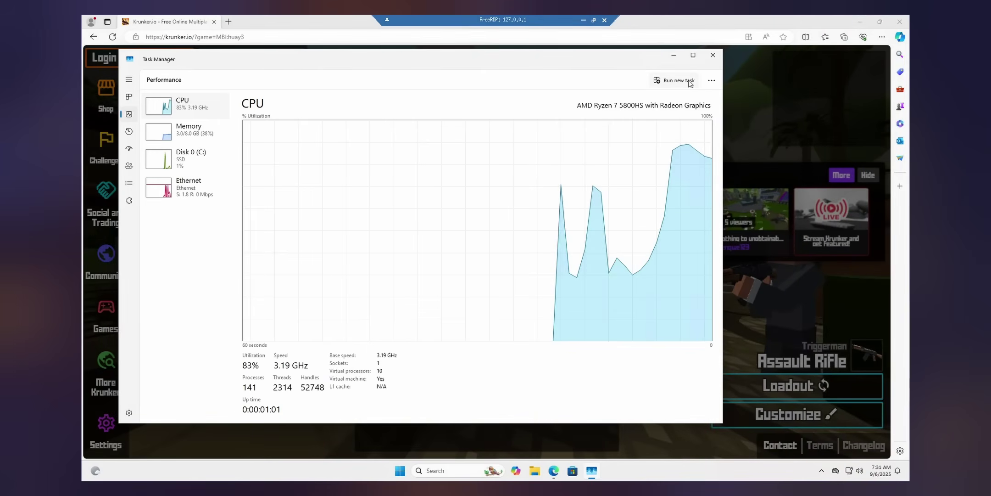
pyautogui.click(711, 22)
# Accept Krunker's privacy notice, view Display settings, pass the Ghost Recruit popup, and close the game tab
pyautogui.click(518, 230)
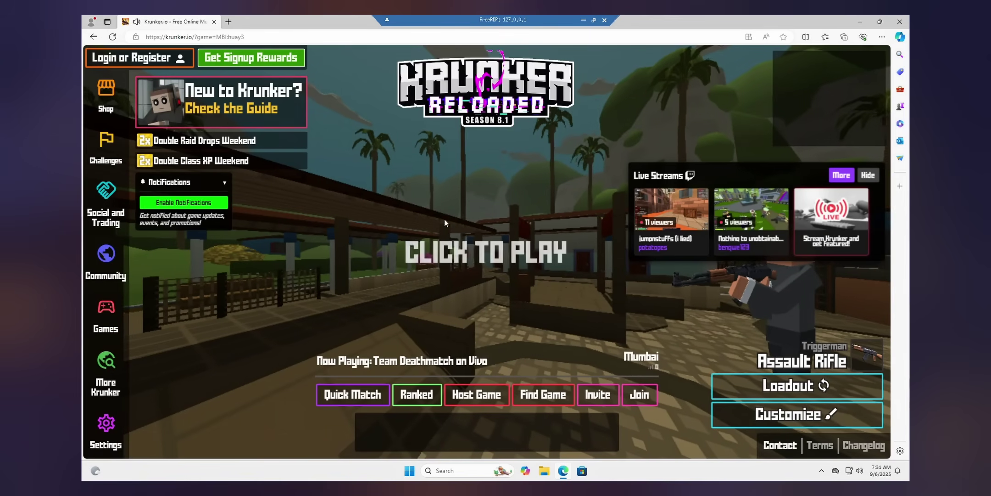
pyautogui.click(106, 425)
pyautogui.click(397, 134)
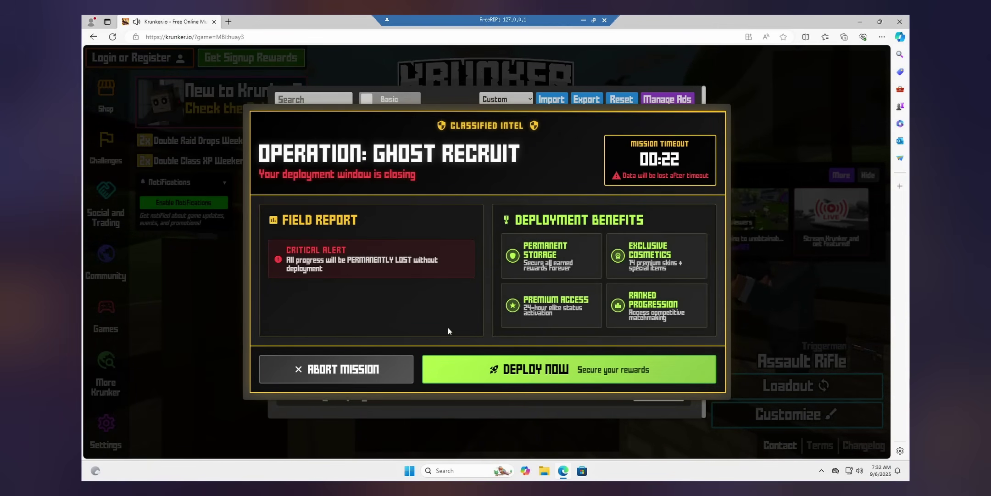
pyautogui.click(443, 369)
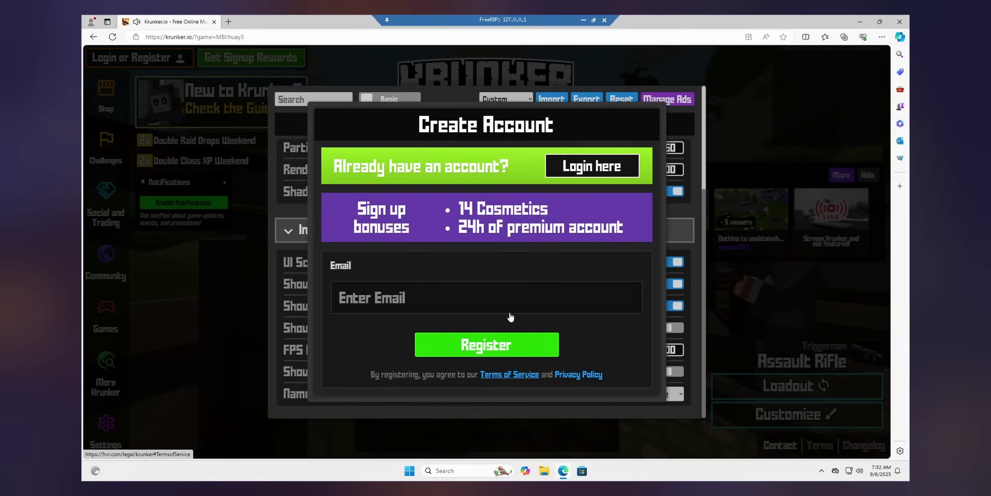
pyautogui.click(228, 22)
pyautogui.click(214, 21)
# Close Edge and briefly check CPU performance in Task Manager before closing it
pyautogui.hotkey('alt', 'F4')
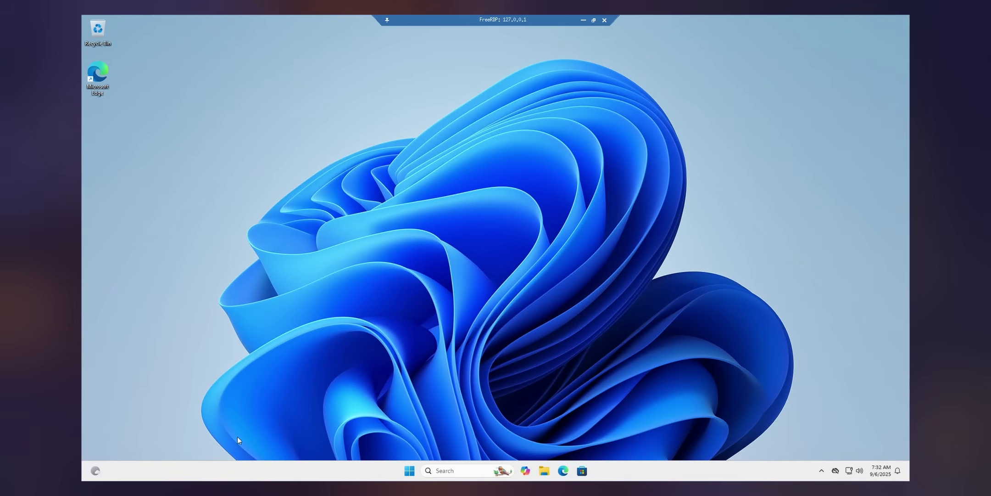
pyautogui.hotkey('ctrl', 'shift', 'Escape')
pyautogui.click(129, 114)
pyautogui.hotkey('alt', 'F4')
# Go from Start to Settings and check for updates in Windows Update
pyautogui.click(415, 464)
pyautogui.click(434, 217)
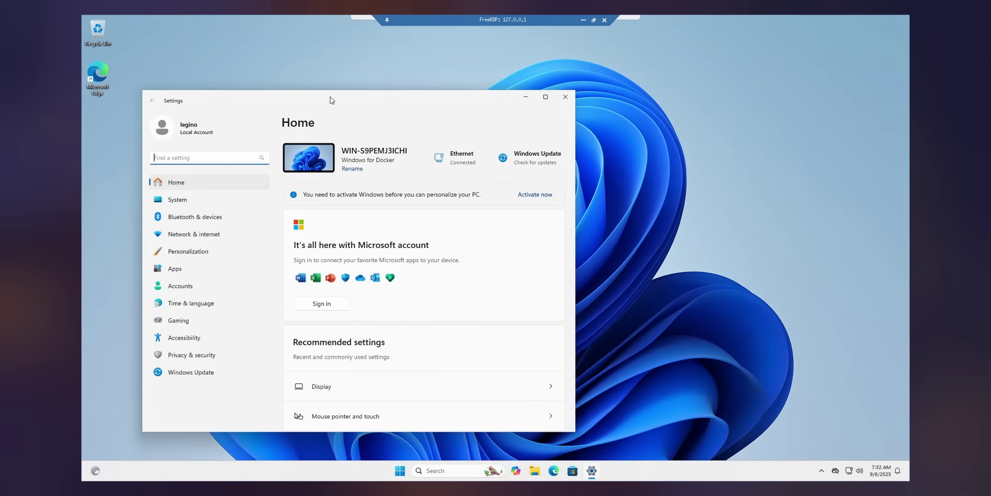
pyautogui.click(221, 364)
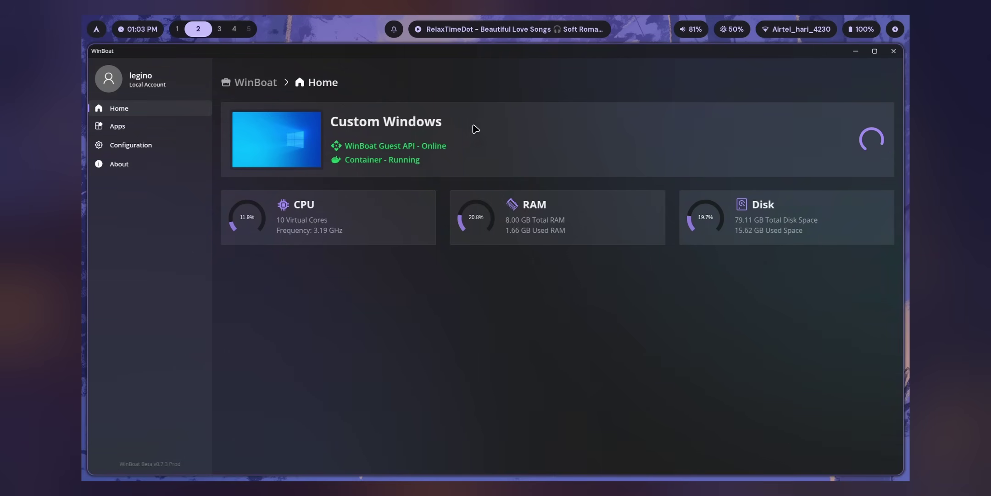
# Close the WinBoat window and make System Monitor fill the workspace
pyautogui.press('super+q')
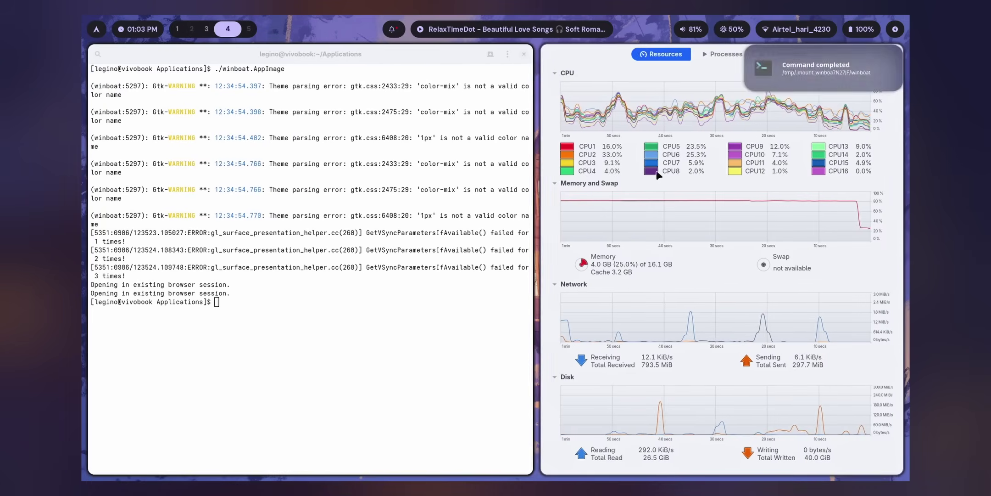
pyautogui.press('super+f')
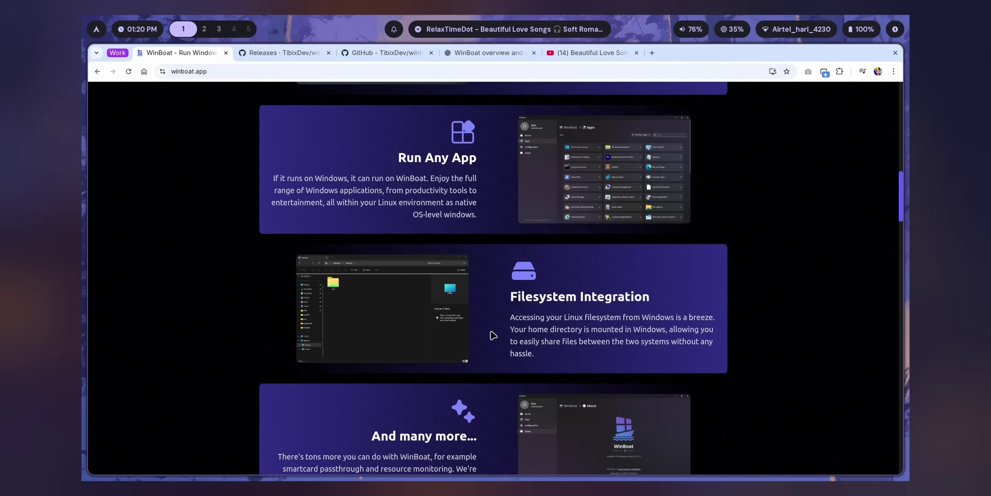
# Scroll through winboat.app features like Run Any App and Automated Installs, jumping back to the top once
pyautogui.scroll(-5, 491, 335)
pyautogui.scroll(7, 500, 291)
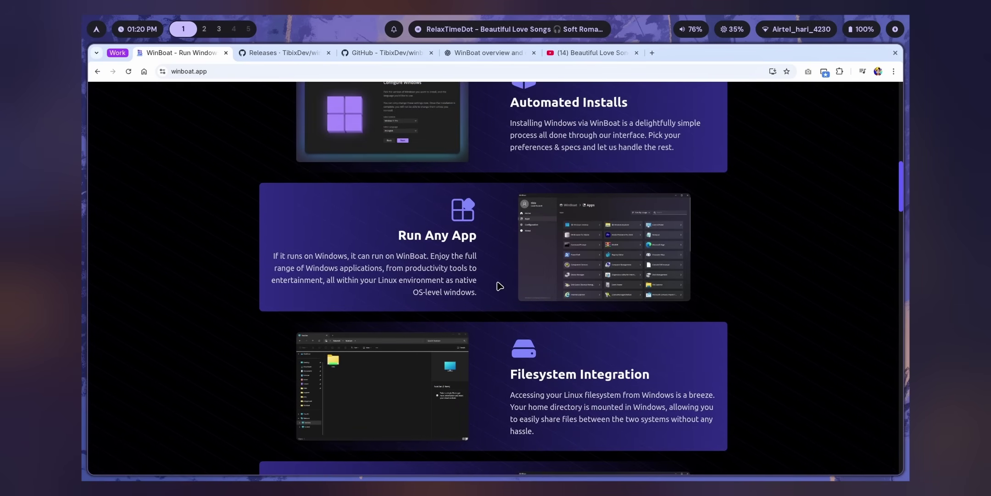
pyautogui.scroll(7, 487, 192)
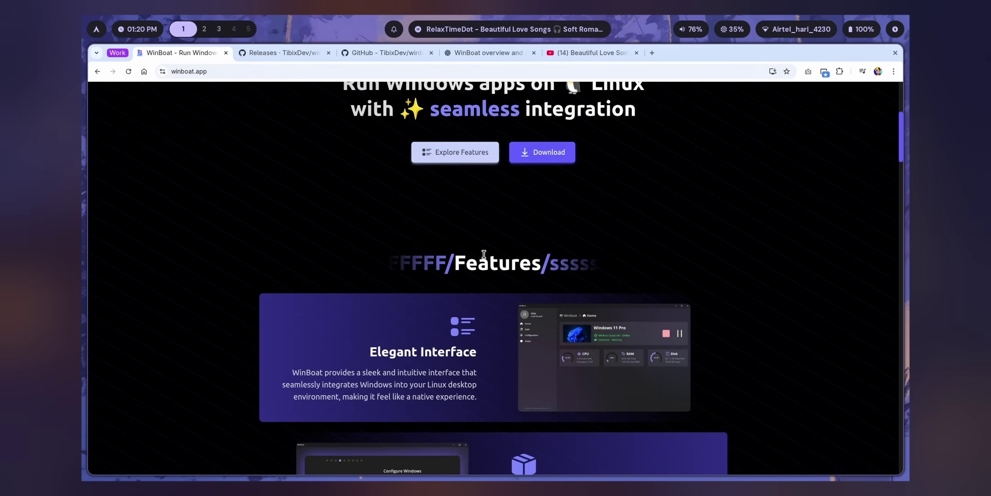
pyautogui.scroll(-6, 482, 252)
pyautogui.scroll(-4, 503, 222)
pyautogui.scroll(11, 514, 197)
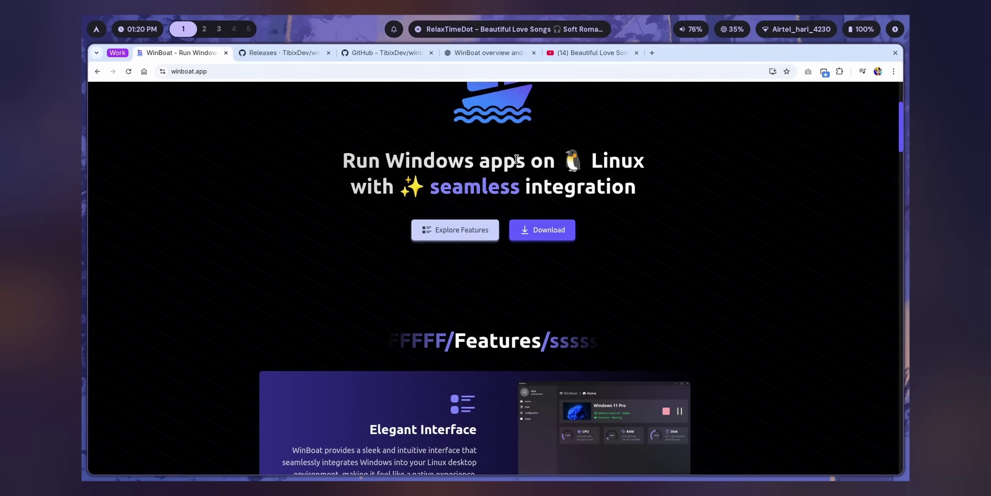
pyautogui.scroll(-7, 514, 188)
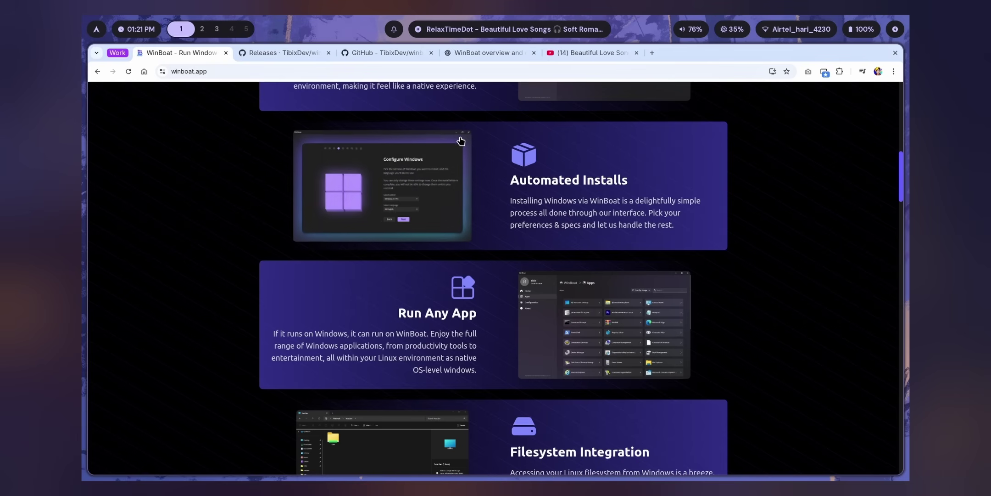
pyautogui.press('Home')
pyautogui.scroll(-5, 485, 169)
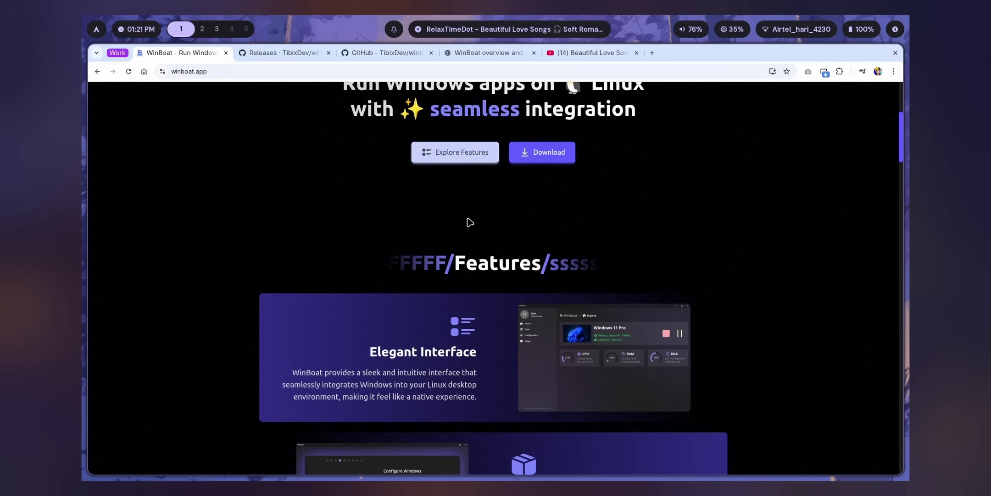
pyautogui.scroll(-6, 470, 221)
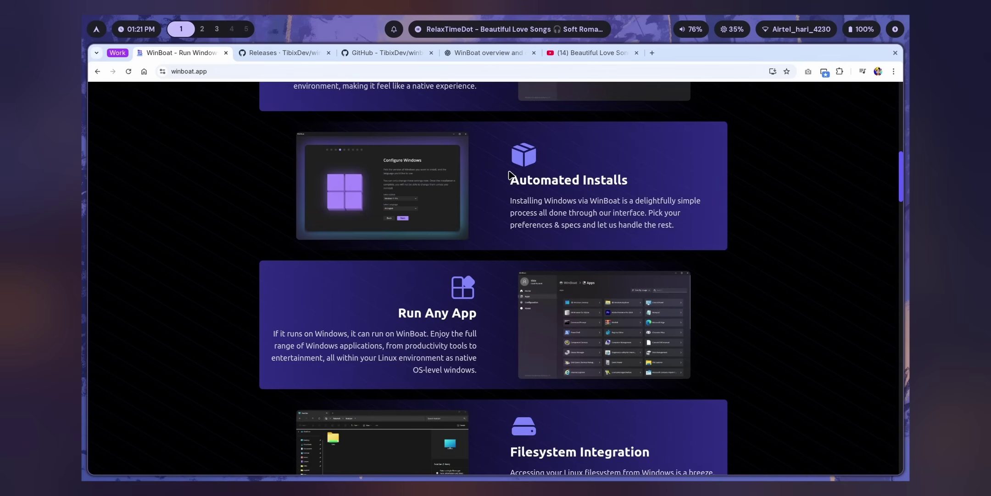
pyautogui.press('super+2')
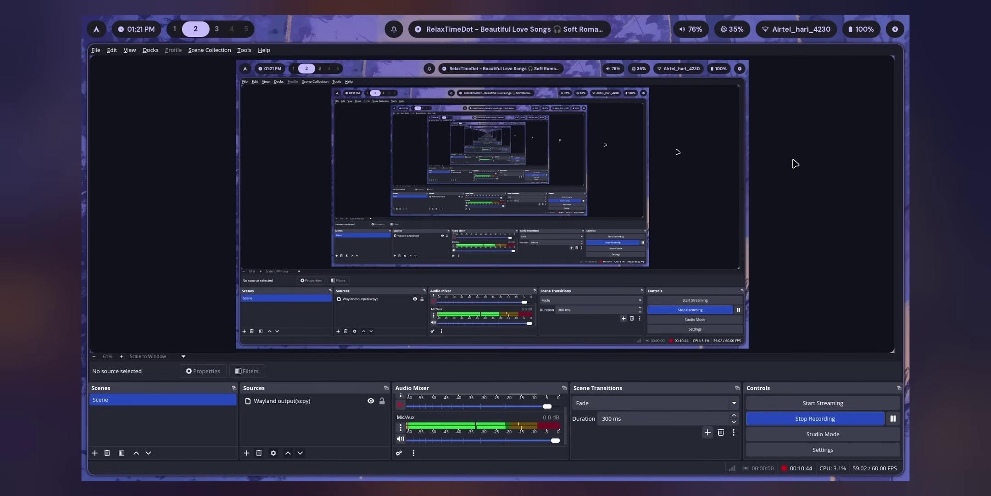